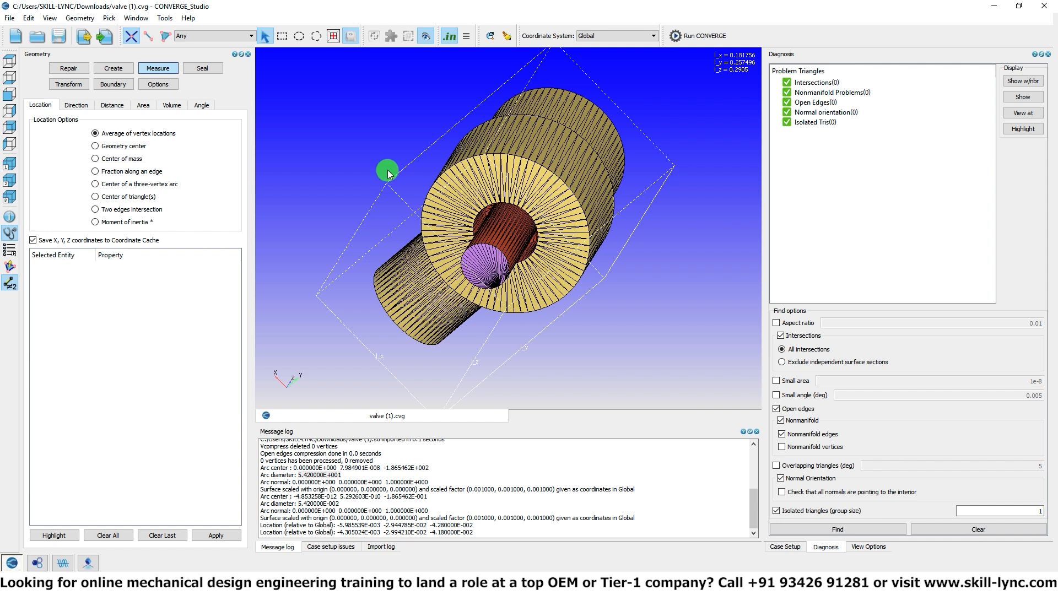
- Hide one lengthwise half of the valve geometry's triangles, selected in the XY view, to expose the interior
left_click(10, 78)
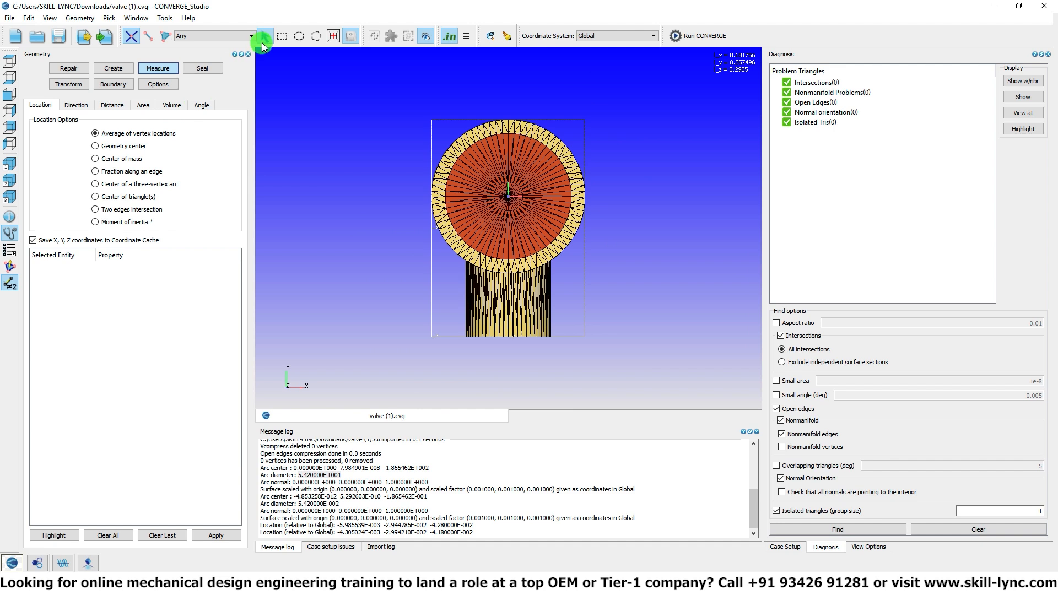
left_click(282, 36)
left_click_drag(420, 119, 510, 377)
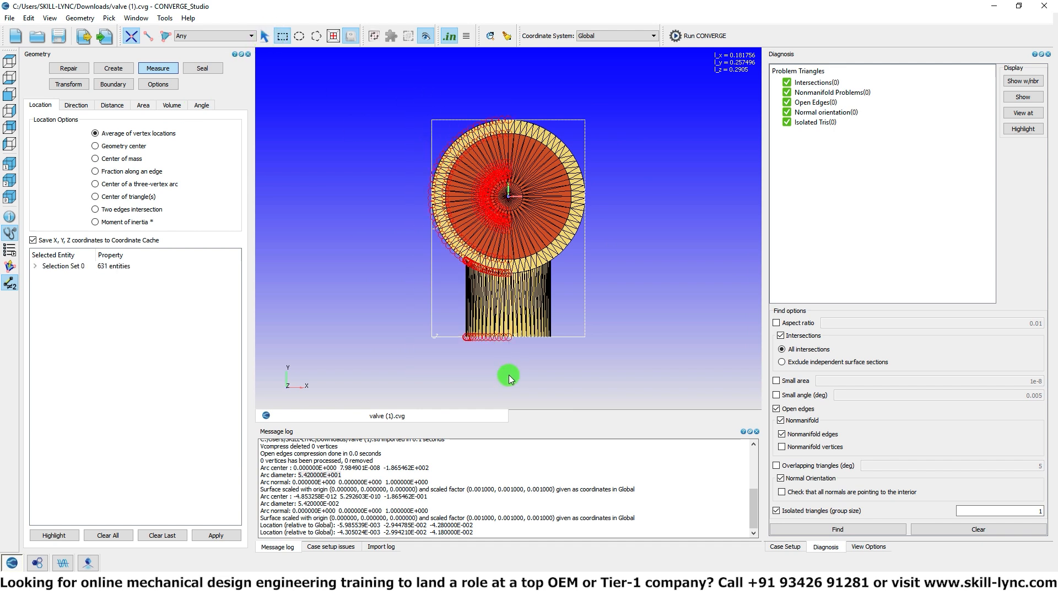
key("t")
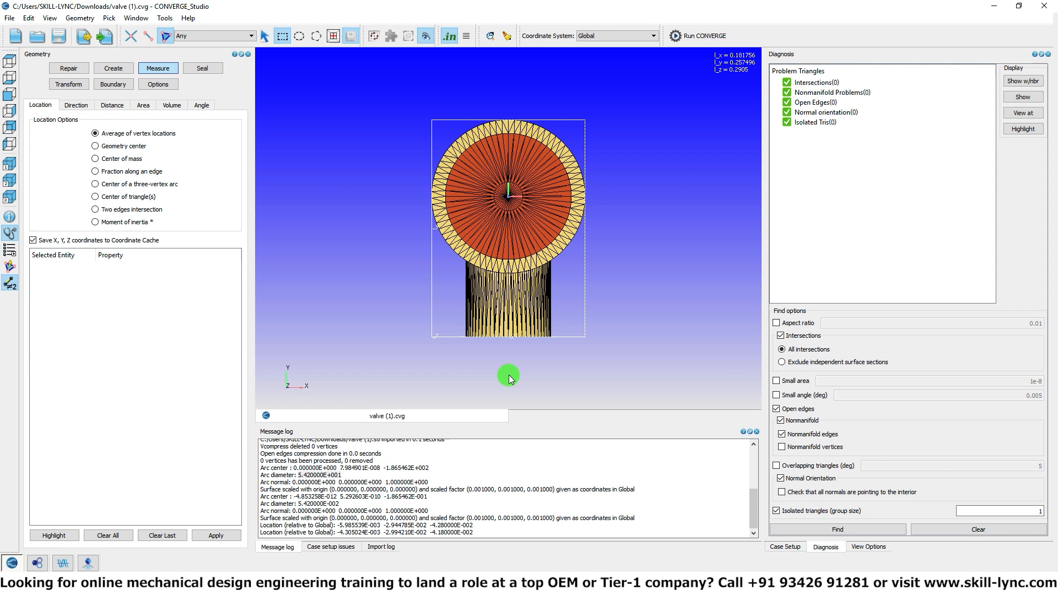
left_click_drag(478, 262, 507, 409)
key("ctrl+h")
left_click_drag(415, 206, 365, 262)
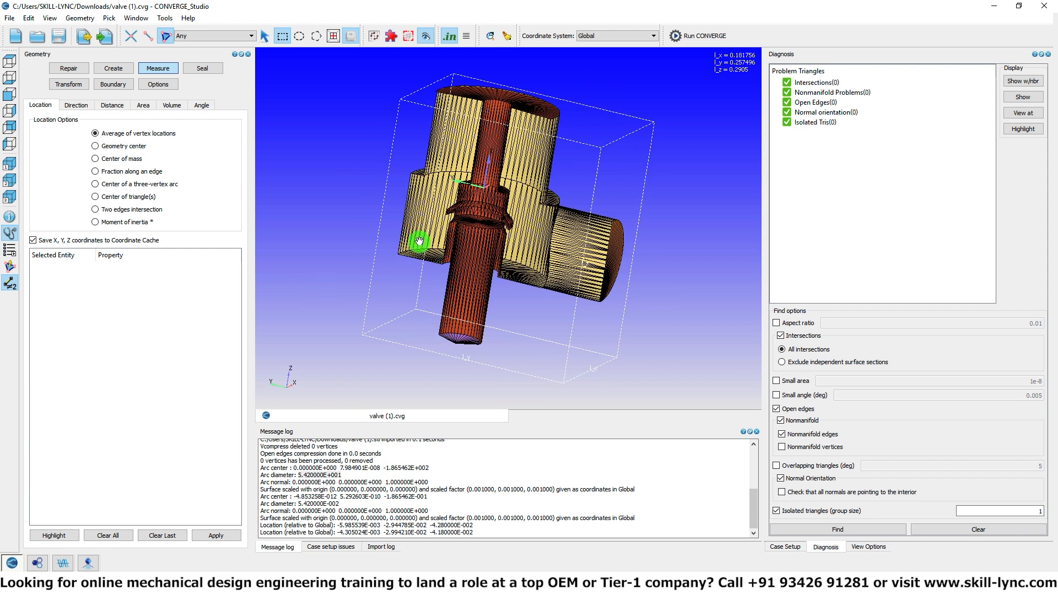
- Examine the sectioned valve interior around the valve head, the stem and the surrounding port walls
scroll(406, 284, "up", 4)
left_click_drag(526, 261, 577, 178)
scroll(536, 226, "up", 3)
scroll(577, 178, "up", 6)
right_click_drag(583, 177, 463, 310)
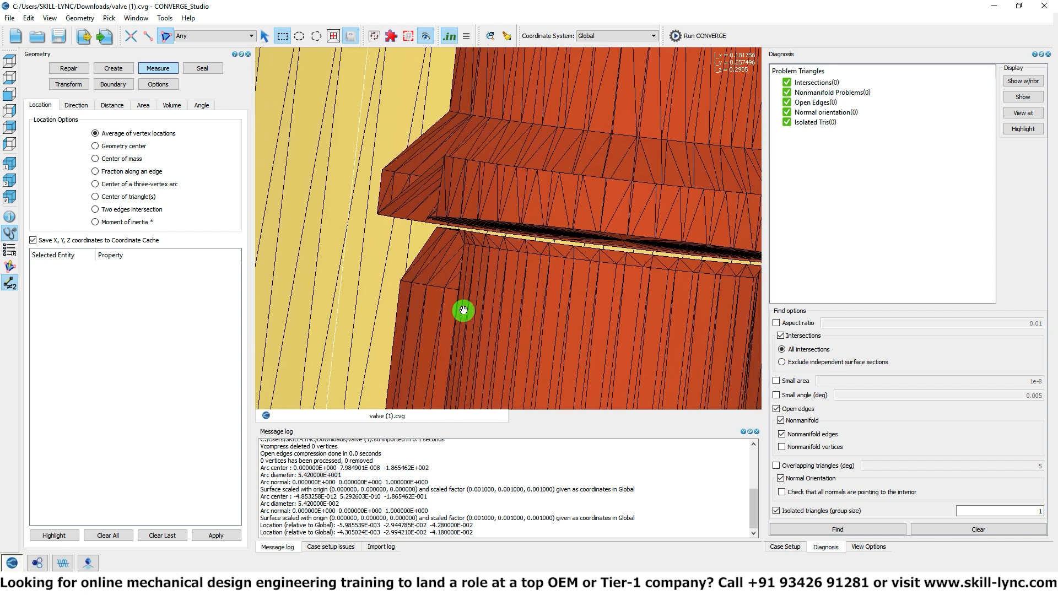
scroll(484, 205, "down", 5)
right_click_drag(511, 135, 440, 210)
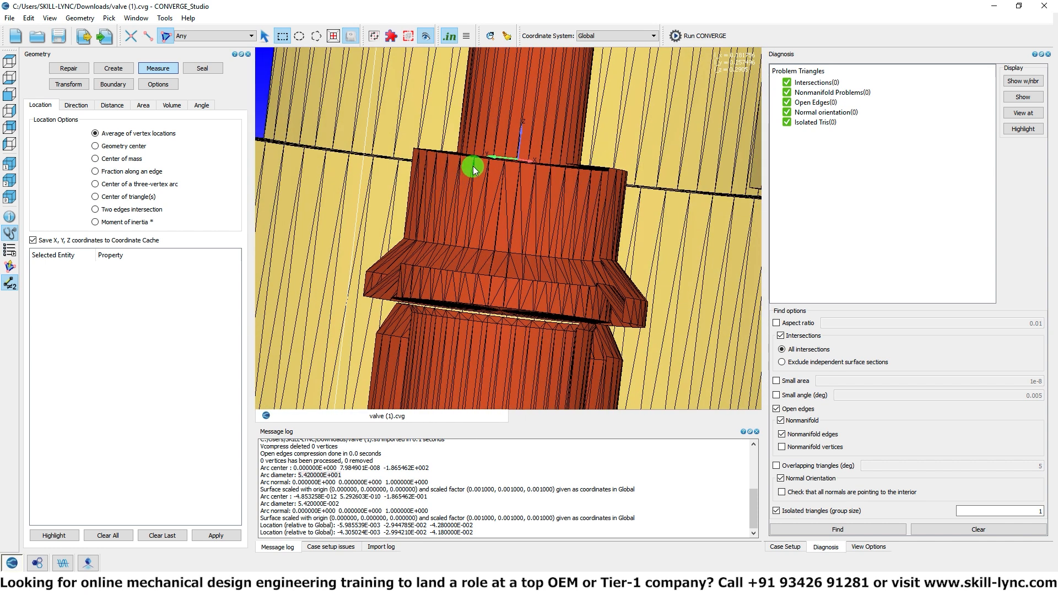
left_click_drag(486, 172, 511, 183)
right_click_drag(508, 219, 510, 312)
scroll(507, 297, "down", 4)
right_click_drag(499, 274, 500, 279)
left_click_drag(499, 280, 559, 288)
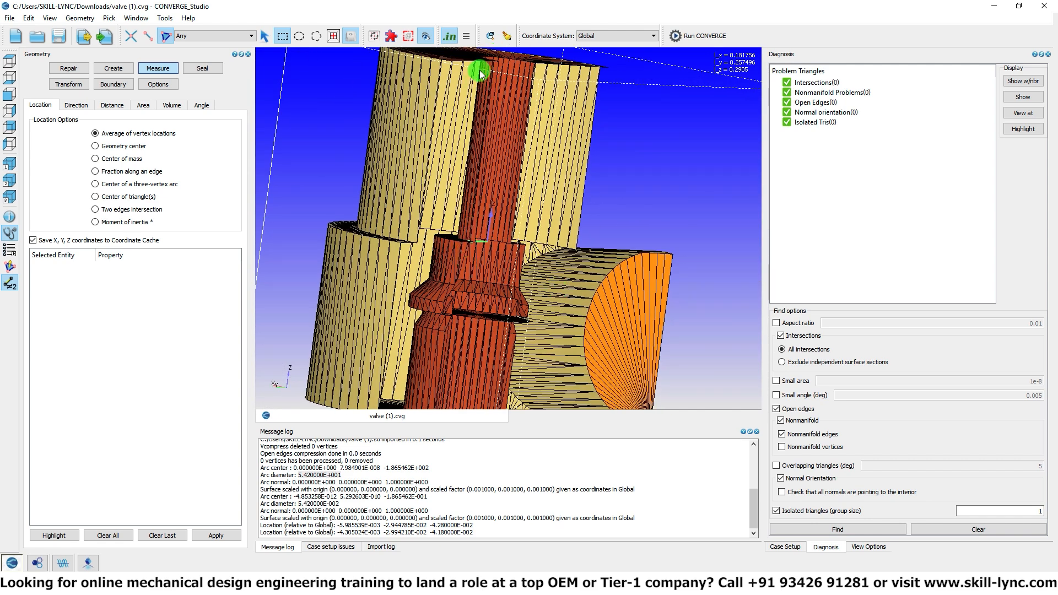
- Examine the narrow gap between the valve's flared collar and the cylinder below it from several distances
scroll(464, 284, "up", 3)
right_click_drag(461, 294, 531, 145)
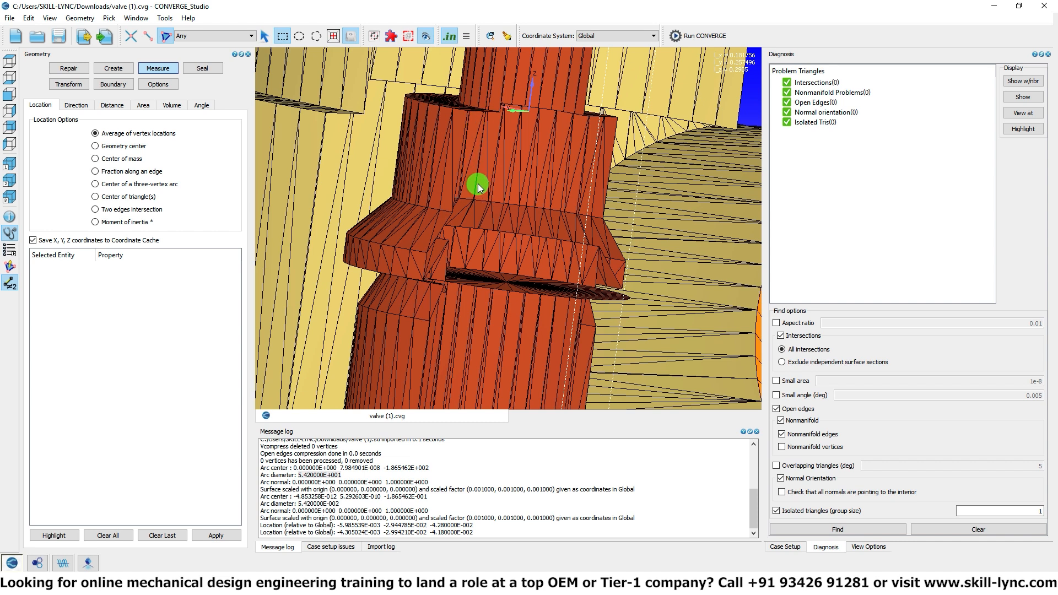
scroll(476, 182, "up", 6)
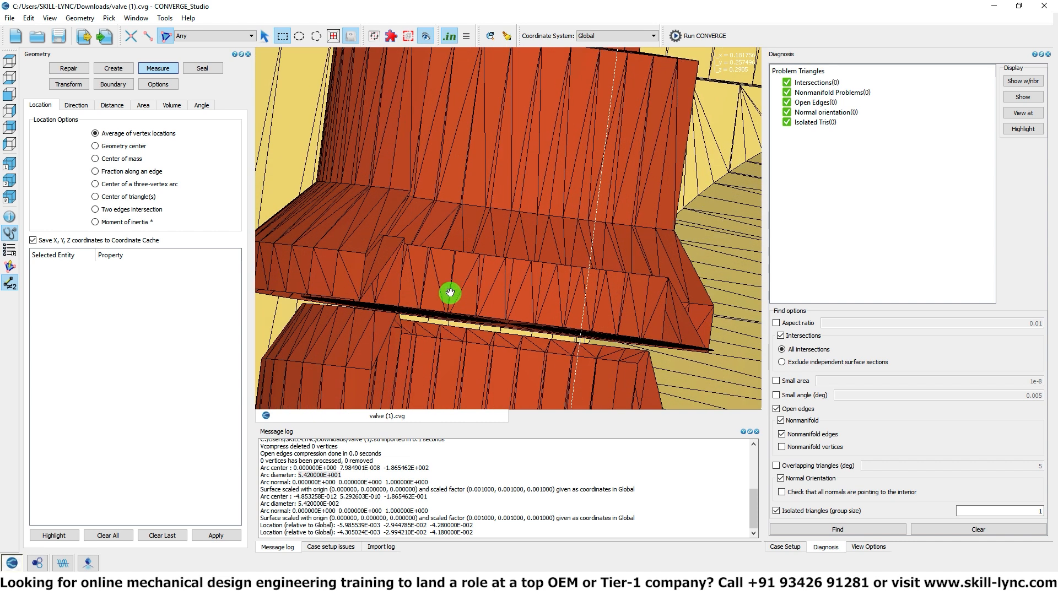
scroll(450, 293, "down", 3)
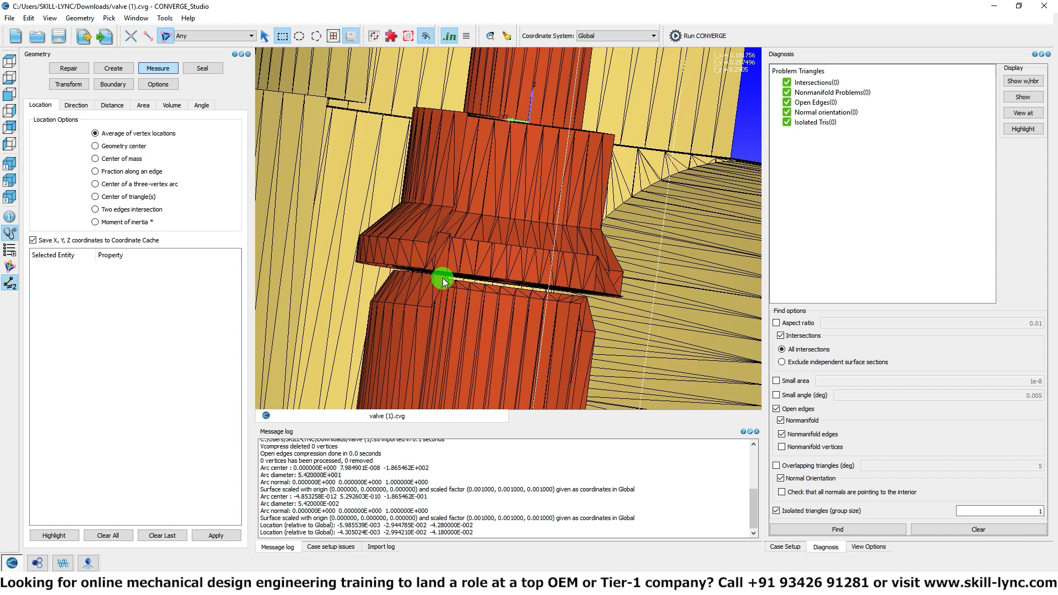
scroll(443, 281, "down", 2)
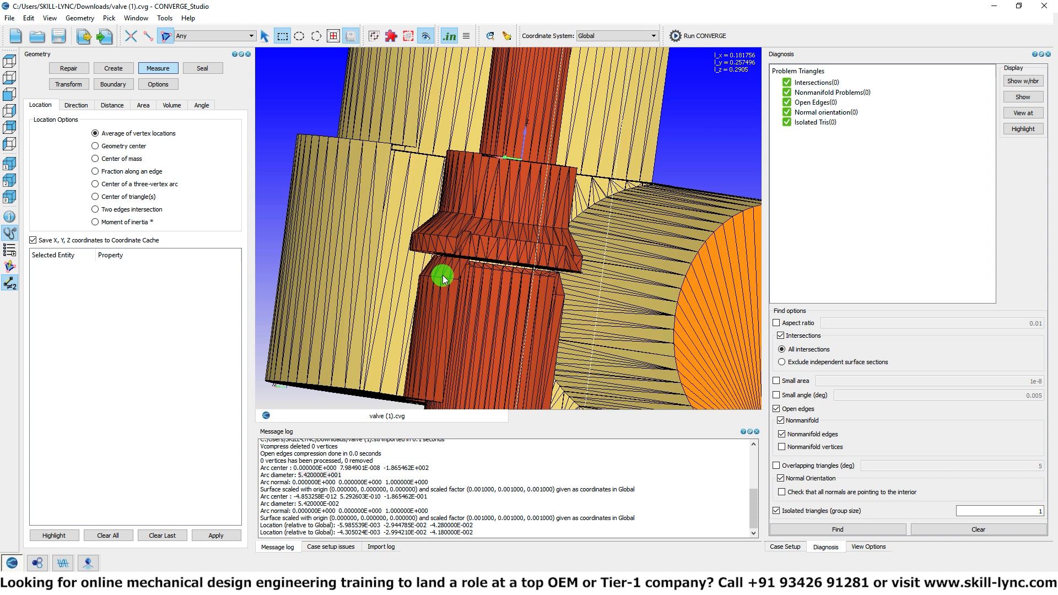
scroll(442, 276, "up", 6)
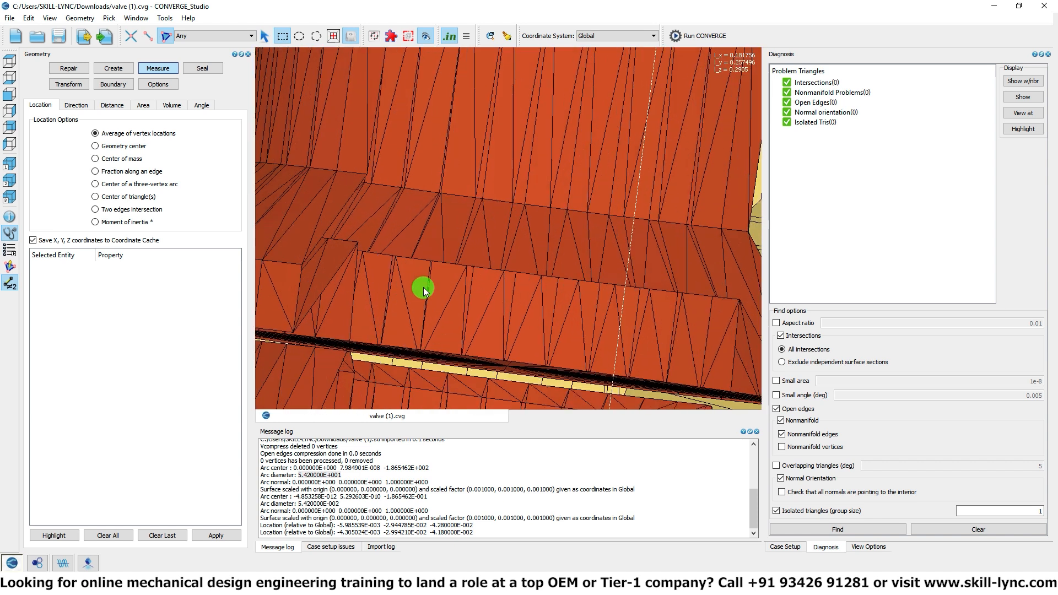
left_click_drag(421, 306, 448, 210)
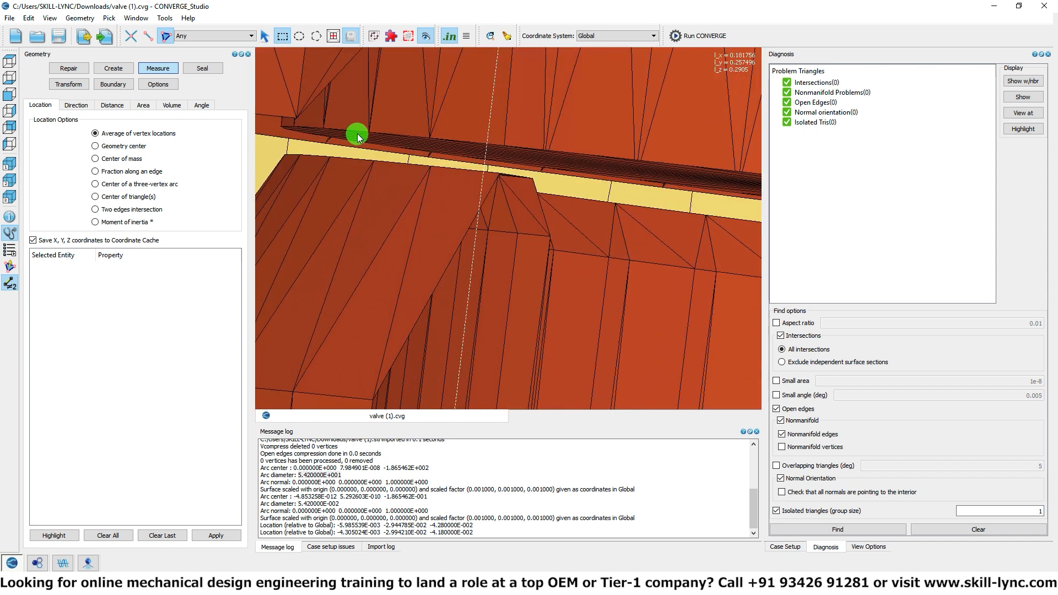
scroll(356, 134, "down", 9)
scroll(499, 243, "down", 5)
scroll(497, 237, "up", 7)
scroll(480, 252, "down", 11)
left_click_drag(482, 268, 456, 286)
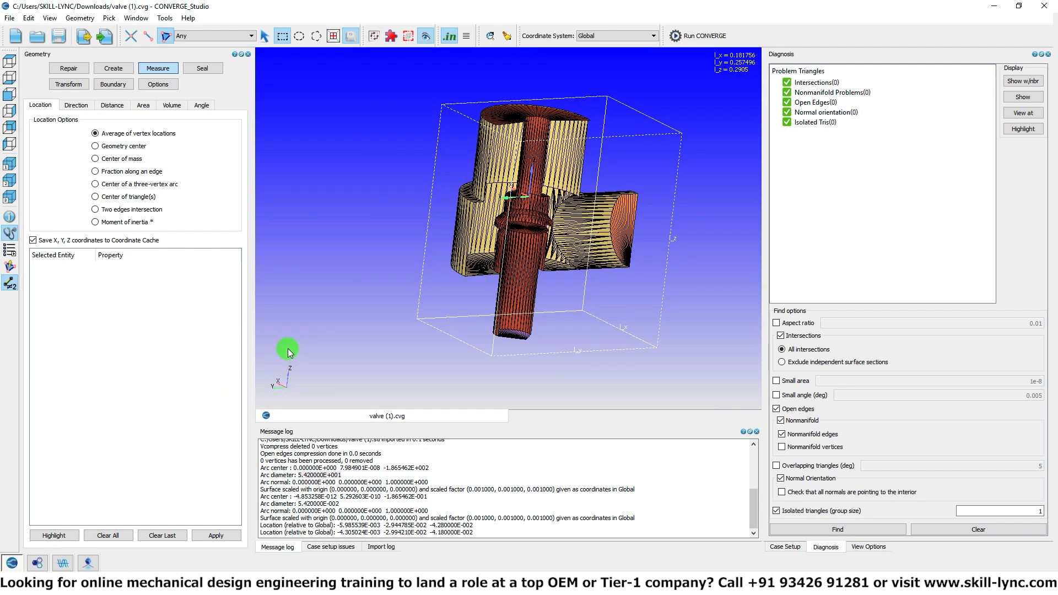
- Measure the distance between two opposite vertices across the narrow gap beneath the valve's flared collar
scroll(545, 194, "up", 5)
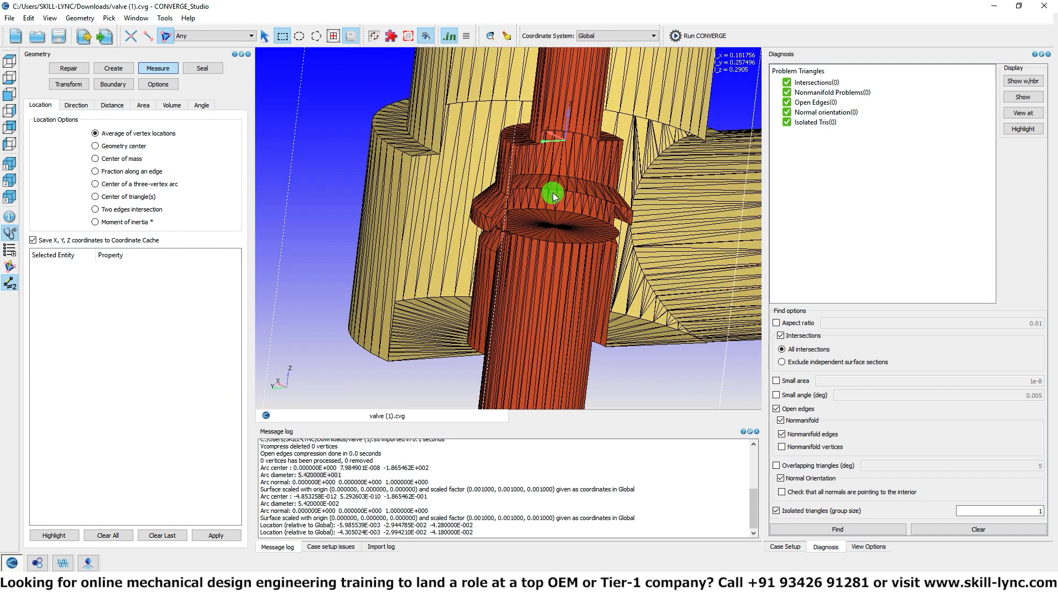
left_click_drag(537, 199, 500, 210)
scroll(502, 205, "up", 3)
scroll(460, 214, "up", 3)
right_click_drag(453, 217, 547, 282)
scroll(411, 211, "up", 2)
scroll(391, 223, "up", 3)
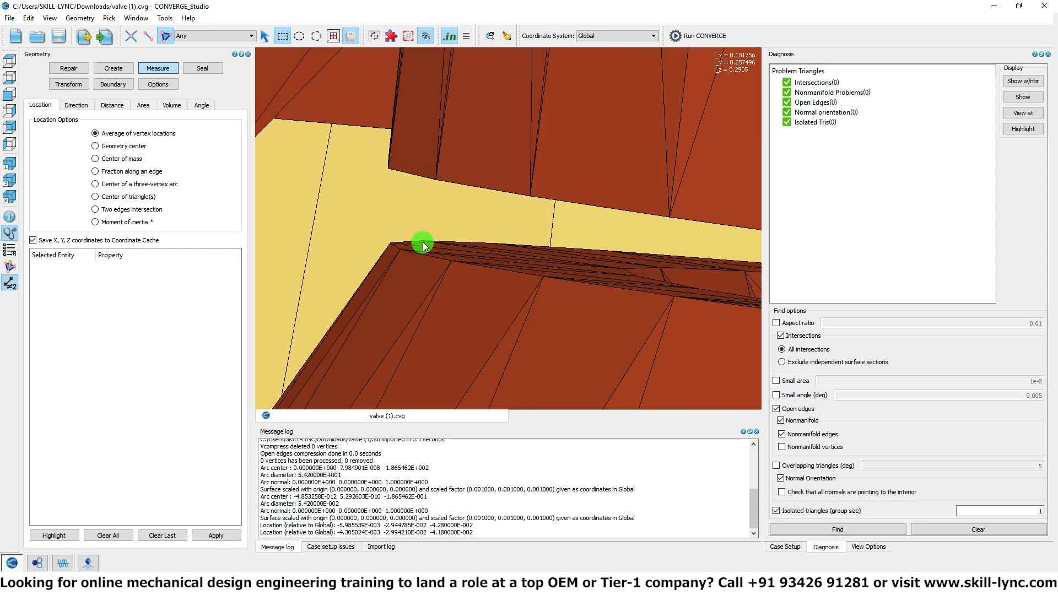
scroll(435, 249, "up", 4)
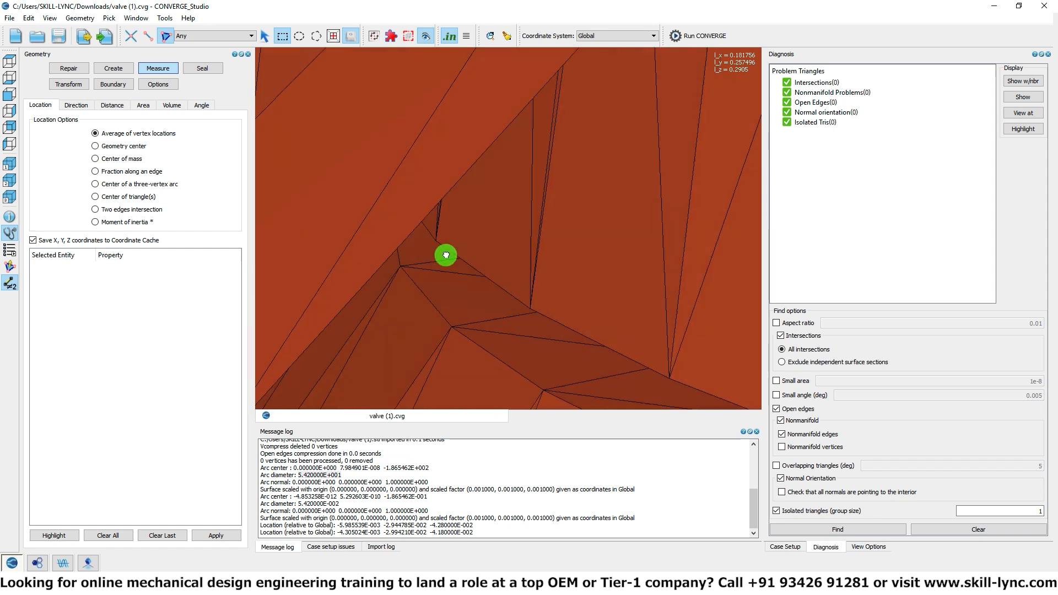
middle_click_drag(556, 342, 429, 168)
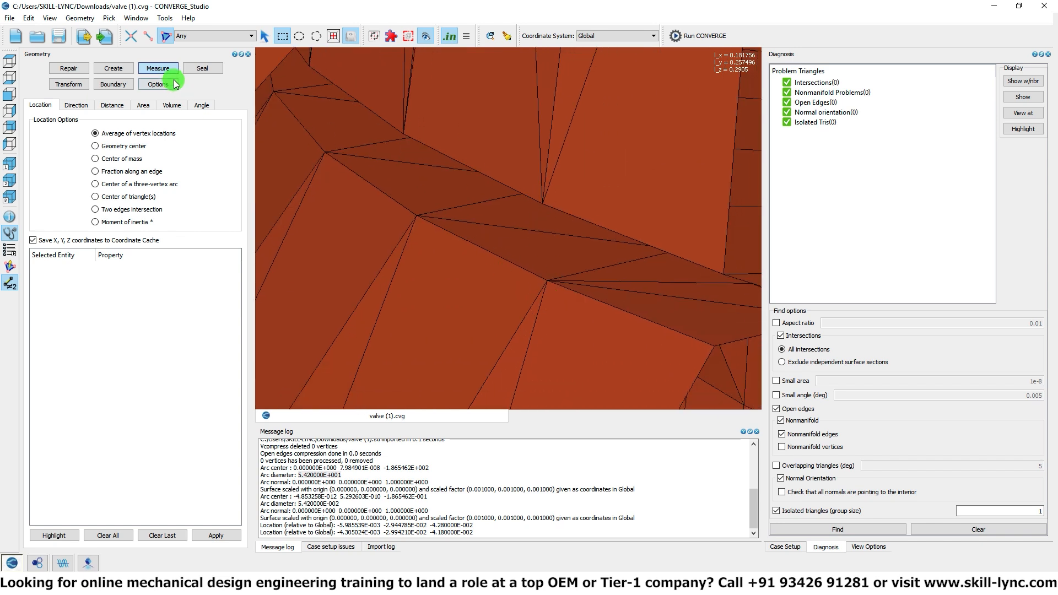
left_click(111, 104)
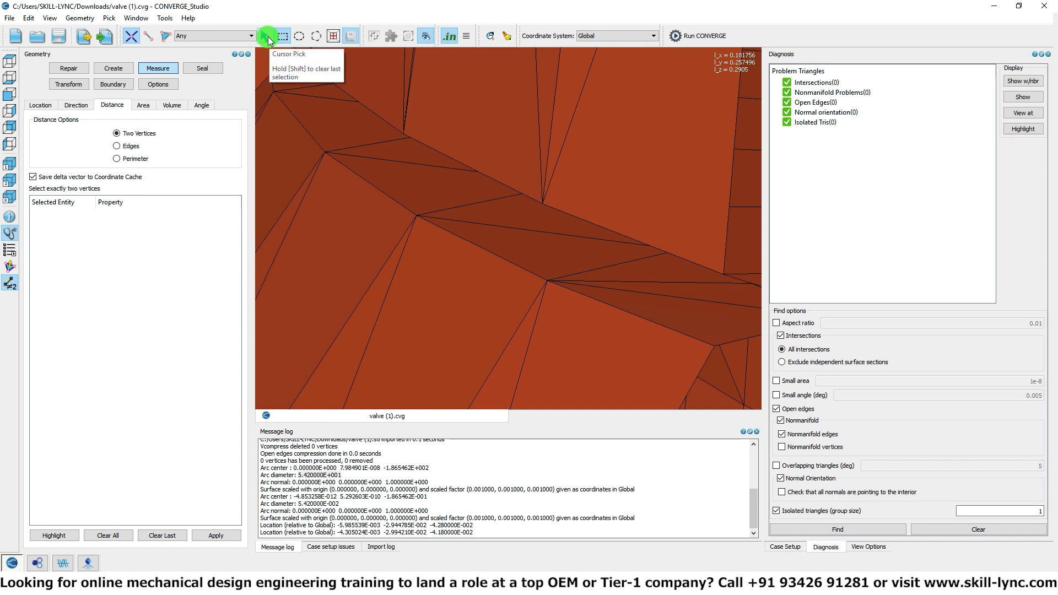
left_click(267, 38)
left_click(547, 283)
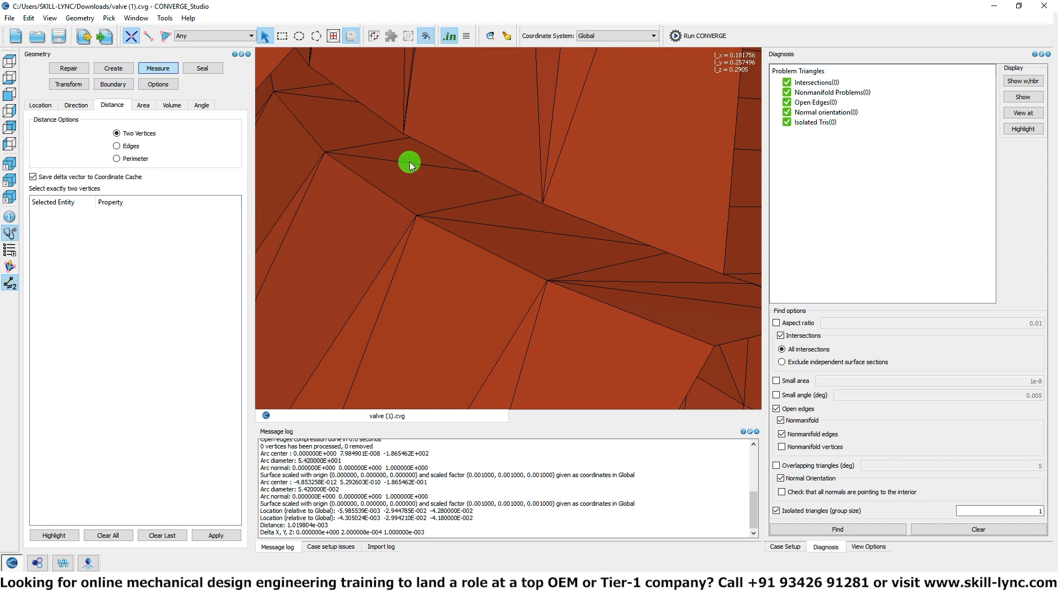
- Measure the global location of the upper and the lower vertex bounding the gap using Average of vertex locations
left_click(41, 104)
left_click(543, 204)
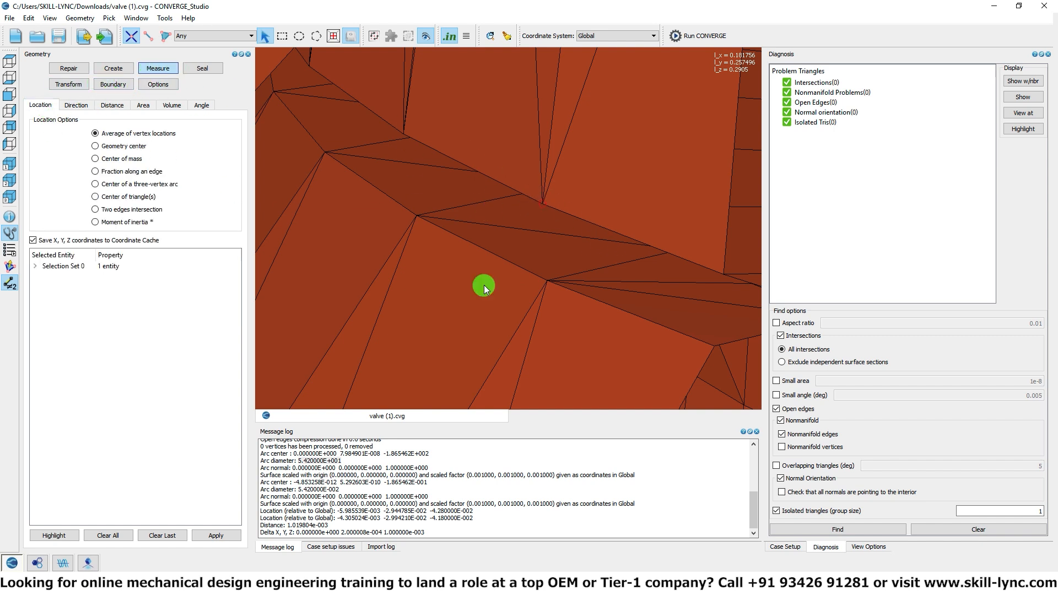
left_click(216, 535)
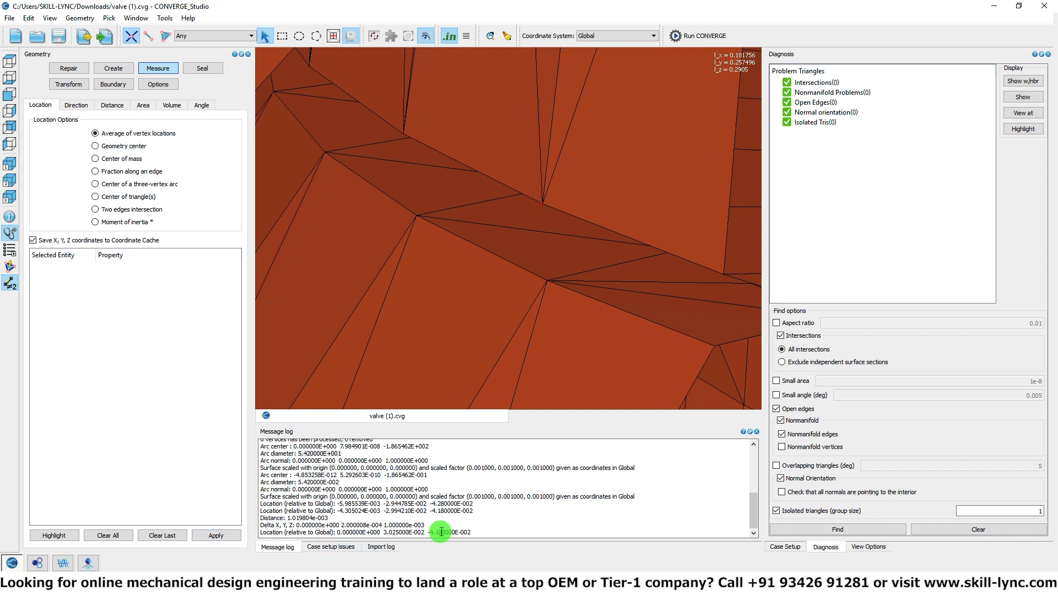
left_click_drag(428, 532, 474, 531)
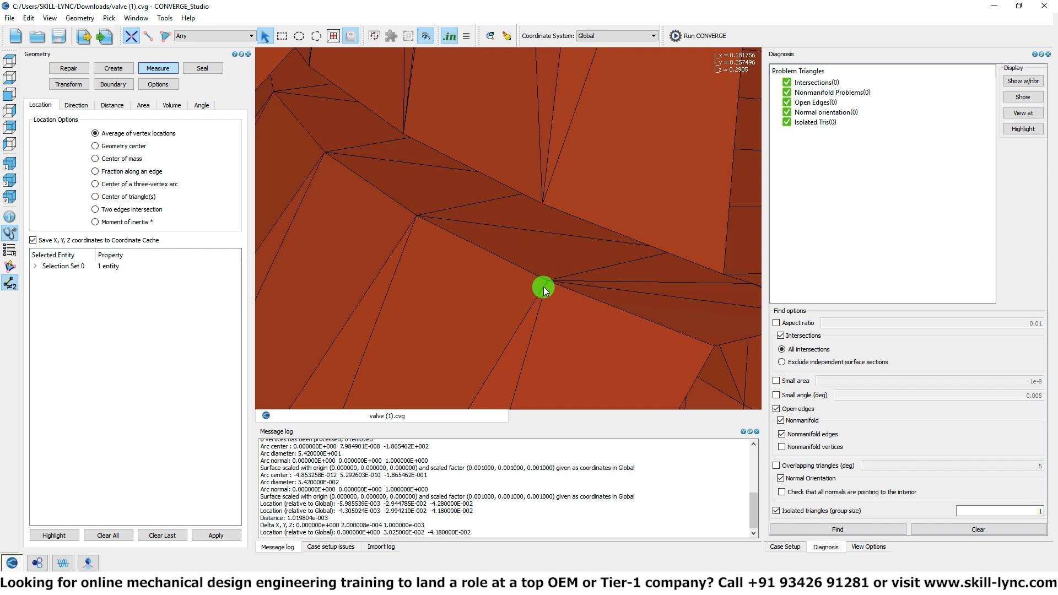
left_click(216, 534)
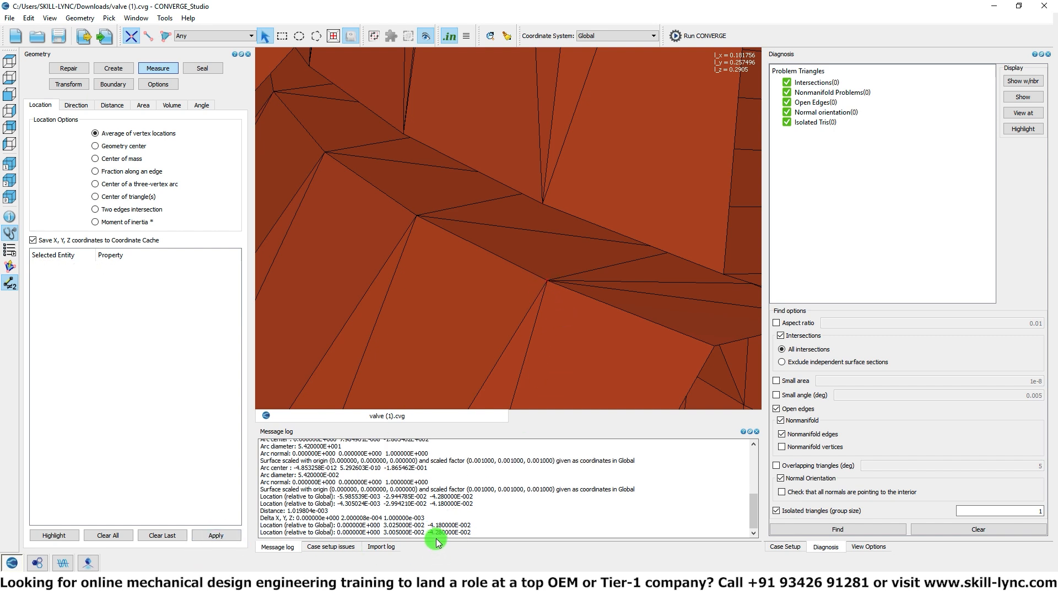
left_click_drag(434, 536, 446, 534)
scroll(535, 289, "down", 5)
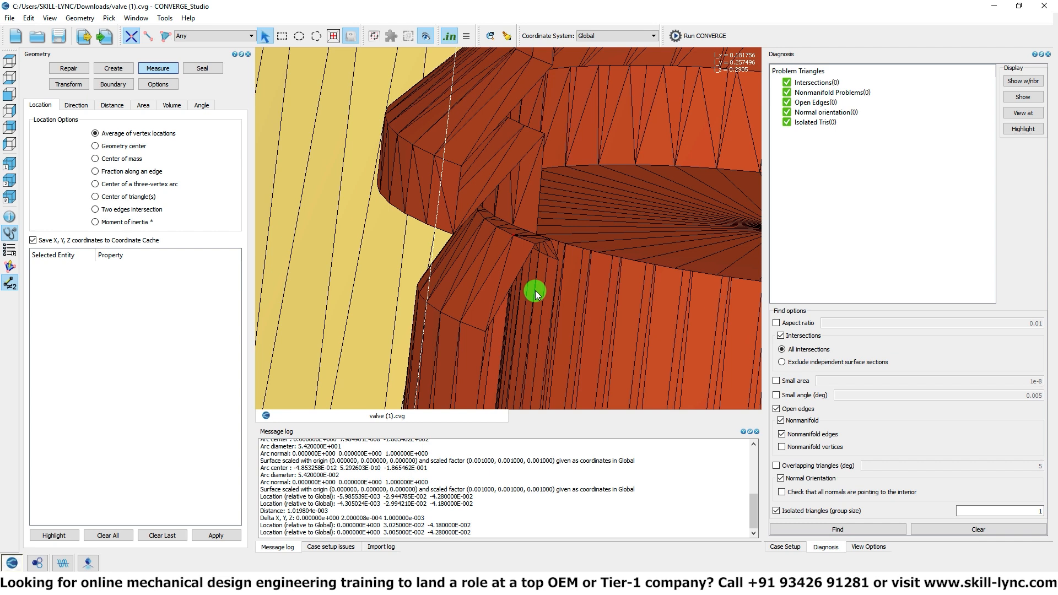
scroll(536, 294, "up", 8)
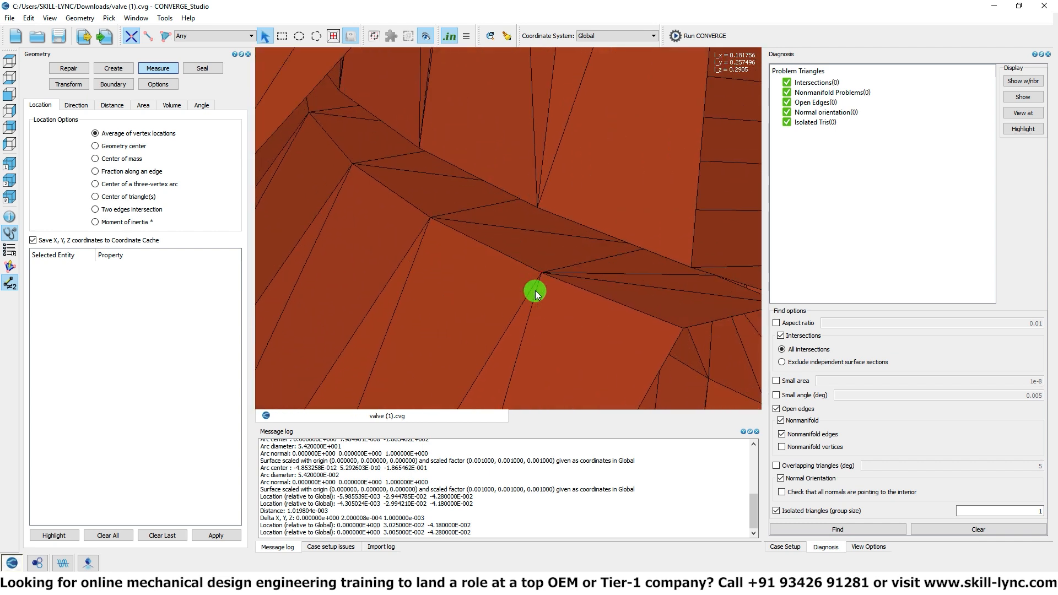
scroll(535, 292, "down", 8)
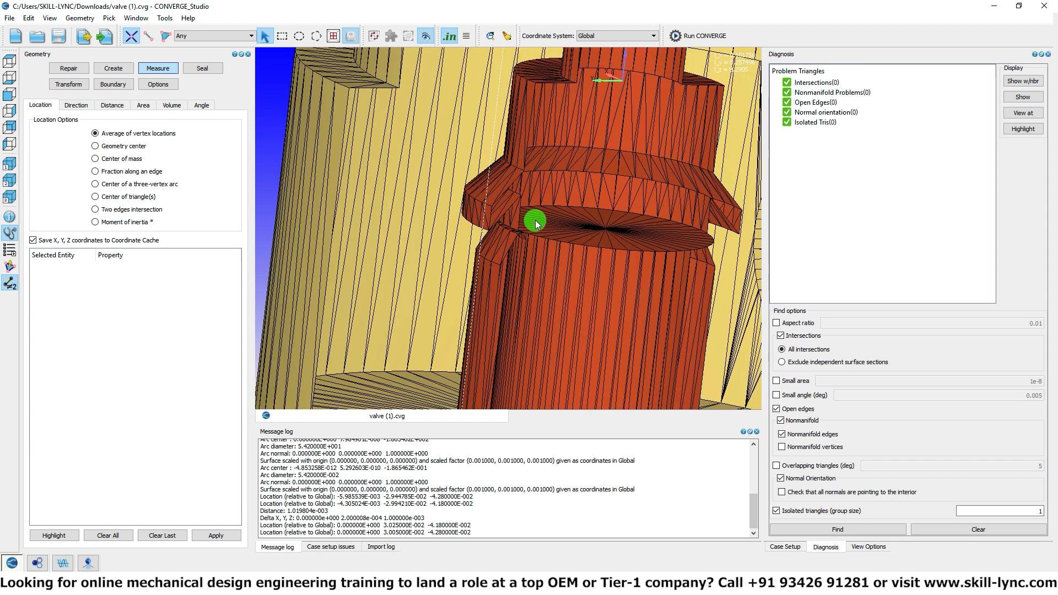
scroll(534, 220, "up", 3)
scroll(514, 239, "up", 3)
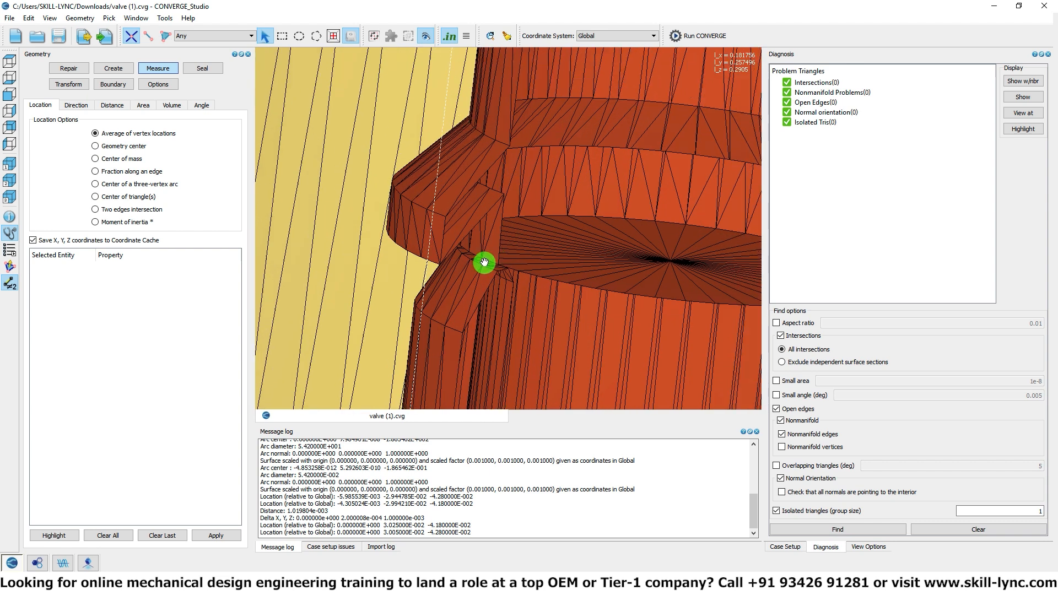
scroll(578, 309, "down", 3)
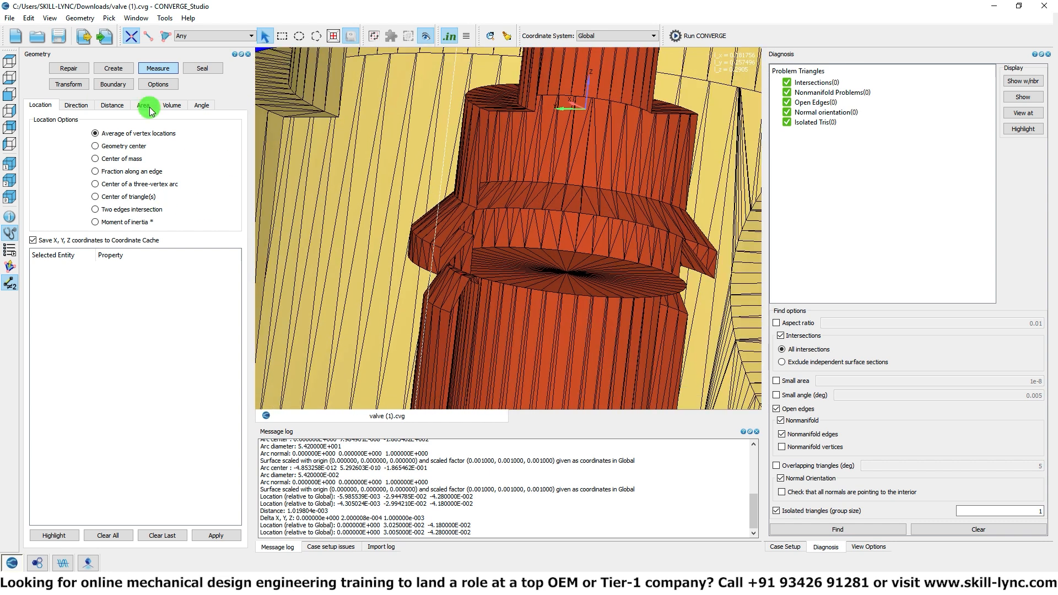
- Mark a boundary fence along the circular edge where the stem meets the shoulder, selecting the edges by arc
left_click(113, 84)
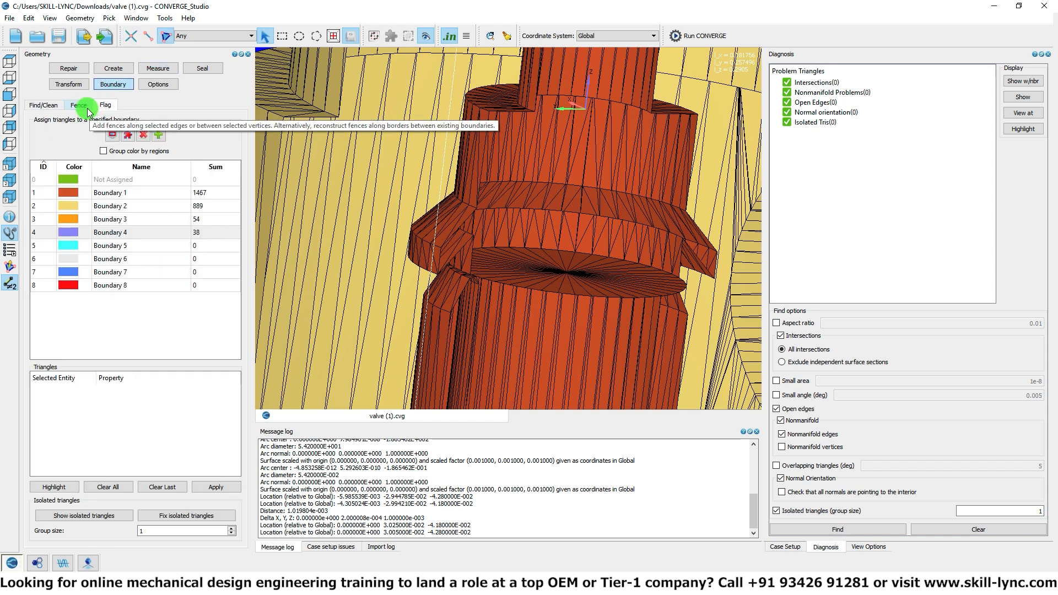
left_click(87, 107)
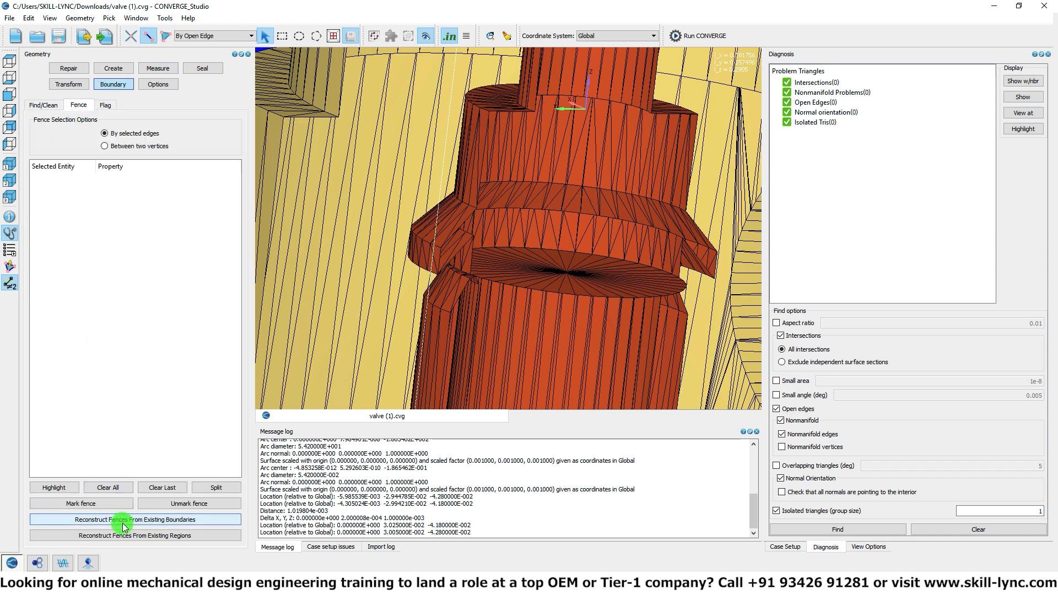
left_click(211, 35)
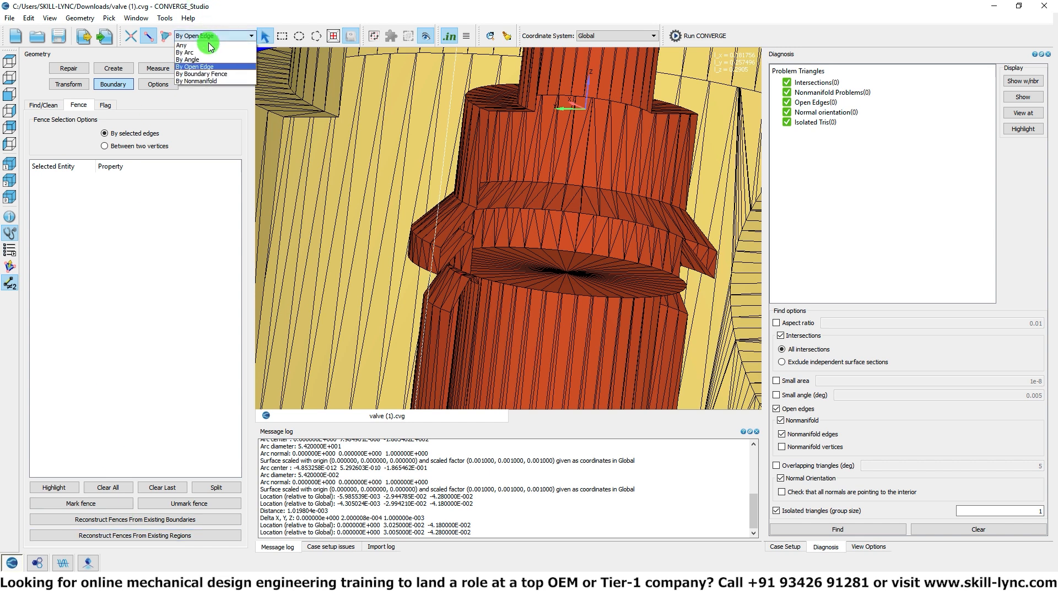
left_click(208, 40)
scroll(520, 277, "up", 3)
scroll(520, 277, "up", 3)
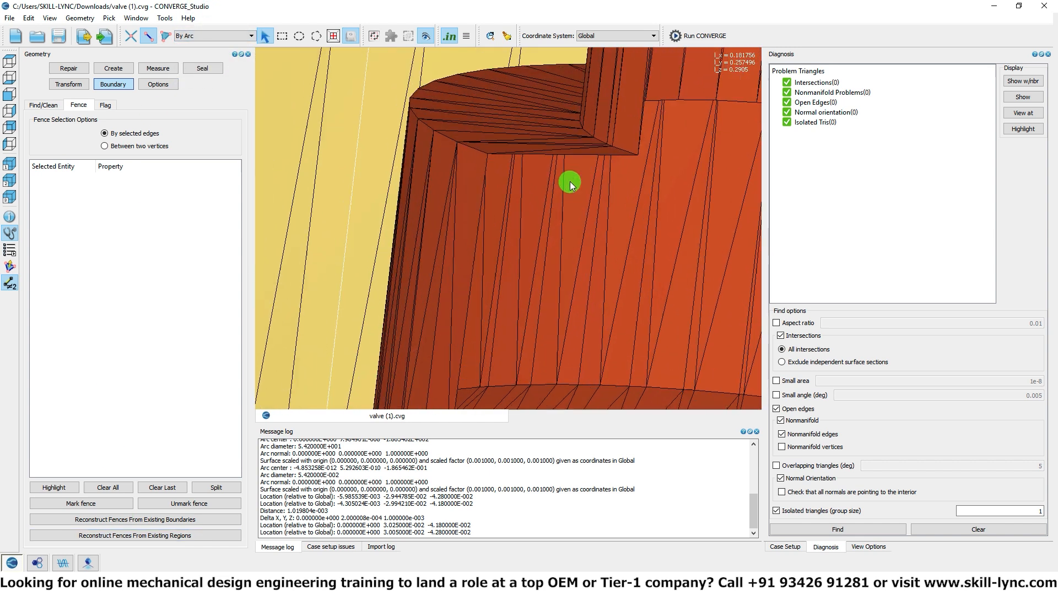
left_click(597, 141)
scroll(598, 157, "down", 5)
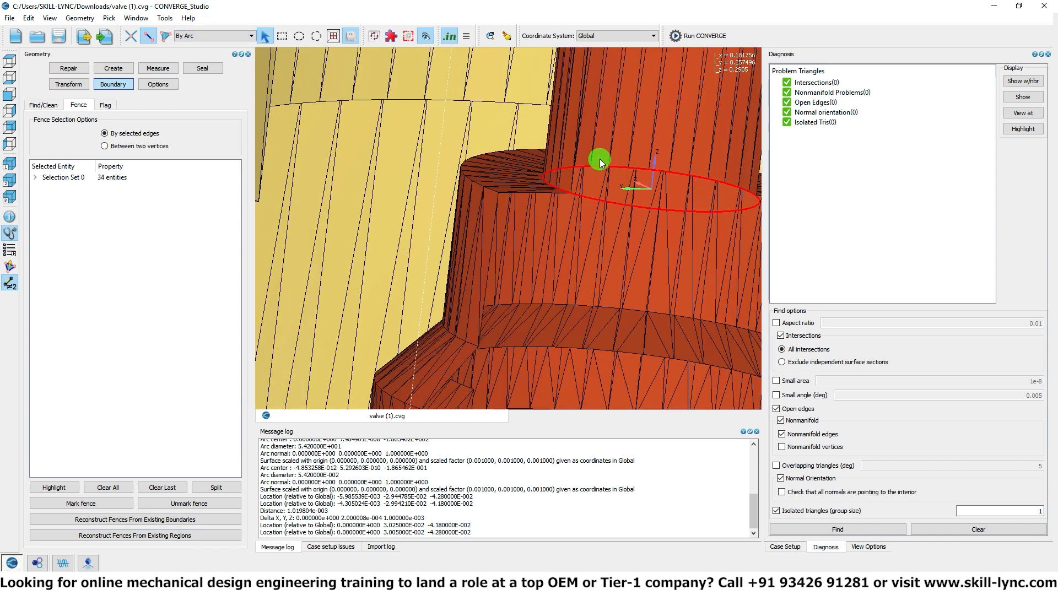
left_click(599, 160)
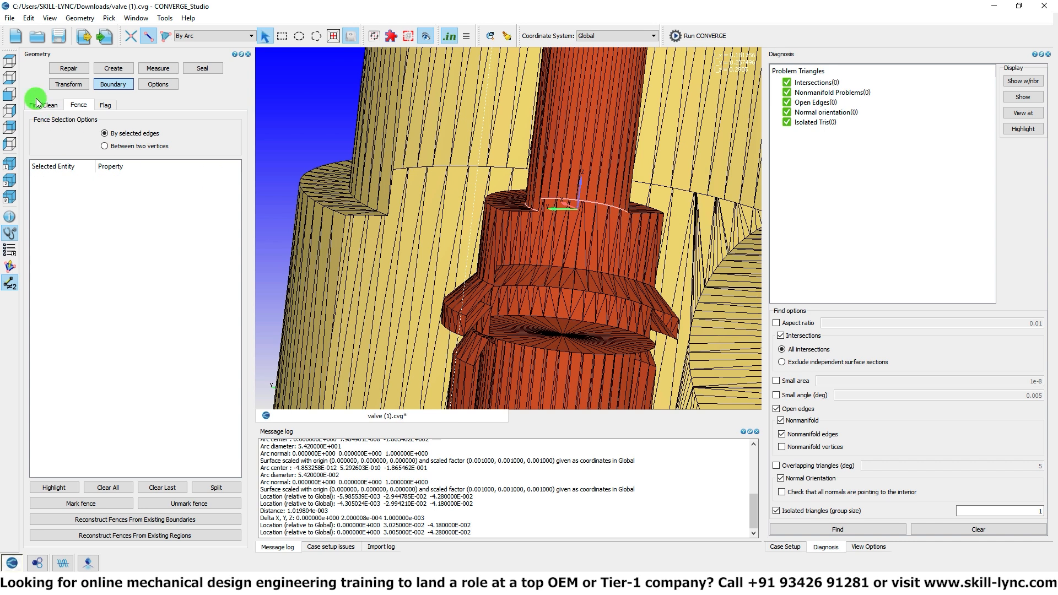
- Assign the stem's shoulder and flared collar triangles to Boundary 5, selecting them by boundary fence
left_click(106, 104)
left_click(214, 36)
left_click(204, 88)
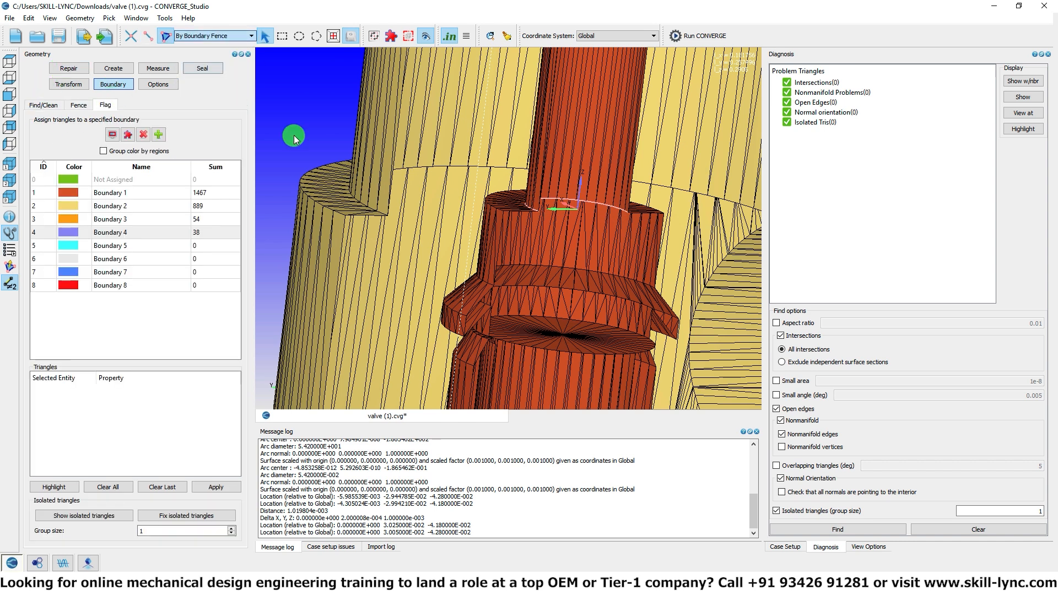
left_click(506, 209)
mouse_move(562, 263)
left_mouse_down()
mouse_move(557, 189)
mouse_move(545, 229)
mouse_move(515, 196)
mouse_move(470, 187)
mouse_move(529, 187)
mouse_move(551, 247)
left_mouse_up()
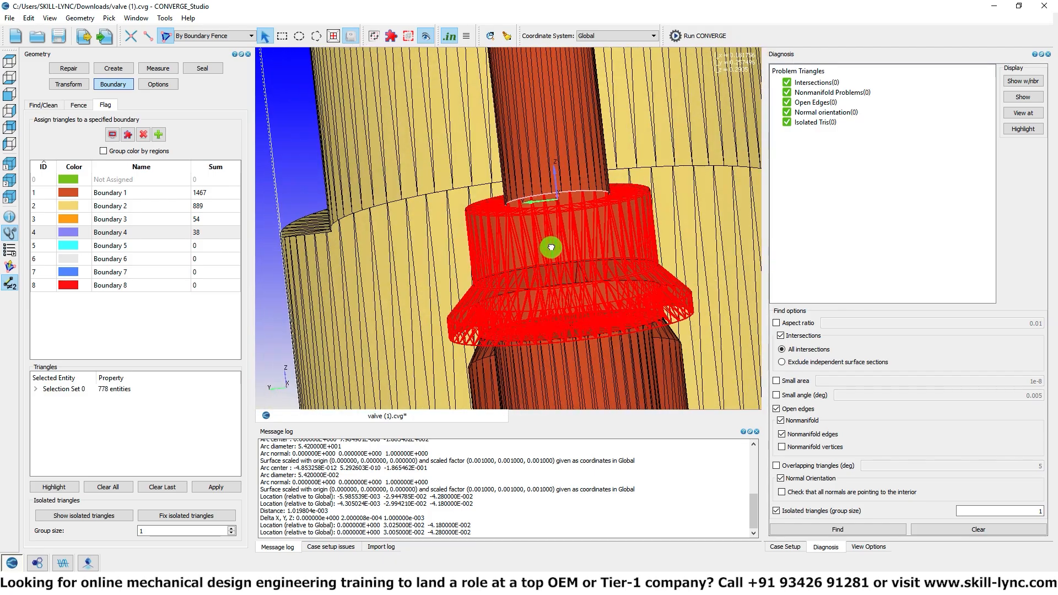
left_click(163, 245)
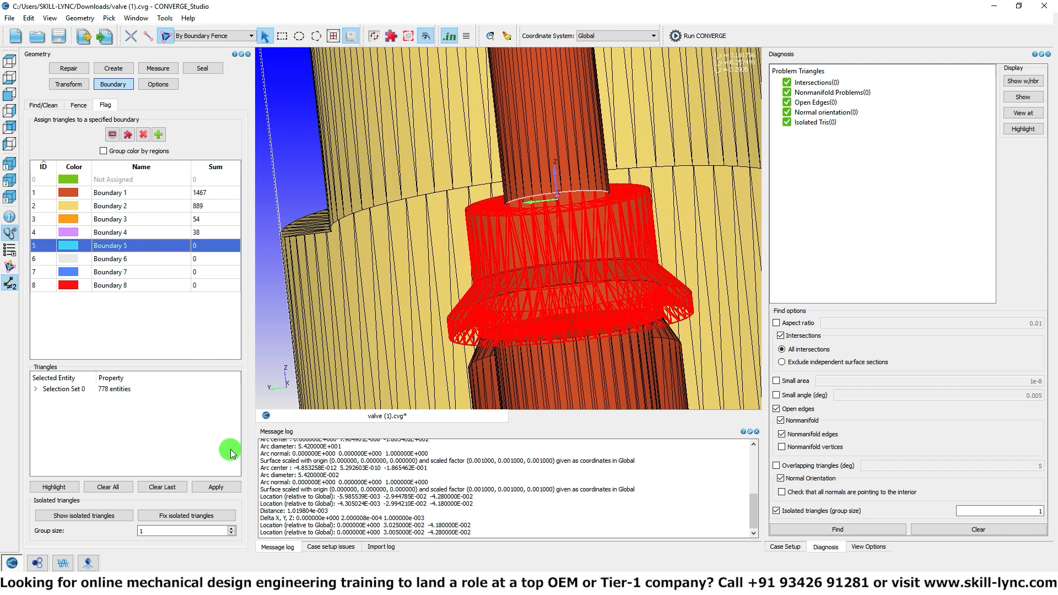
left_click(217, 487)
mouse_move(500, 182)
left_mouse_down()
mouse_move(473, 162)
mouse_move(463, 175)
mouse_move(491, 172)
mouse_move(485, 158)
mouse_move(483, 172)
left_mouse_up()
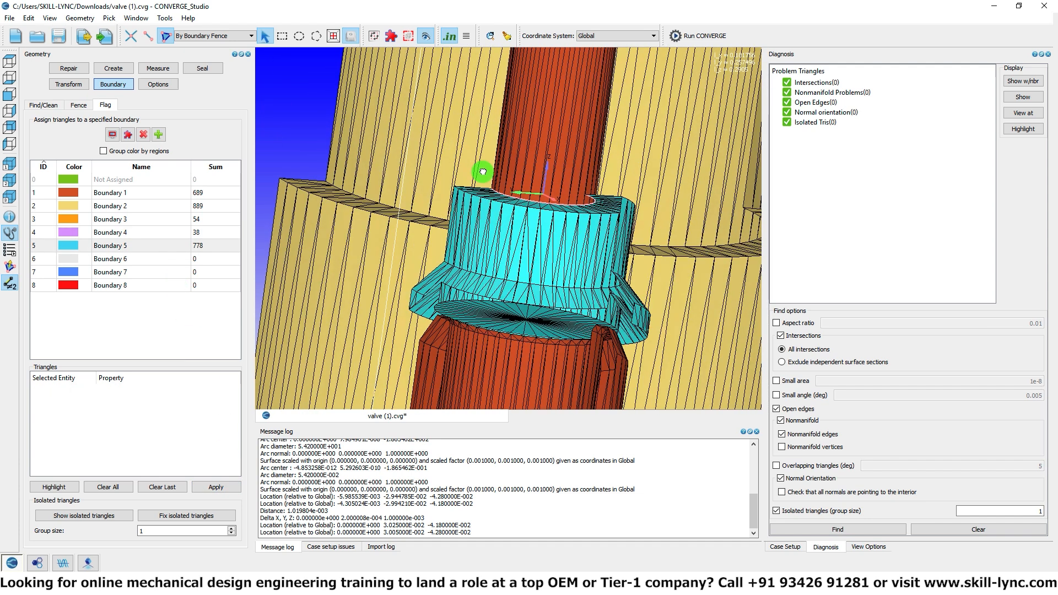
- Translate Boundary 5 by 0.002 along the direction vector 0.0, 0.0, 1.0 and save the geometry file
left_click(68, 84)
left_click(41, 105)
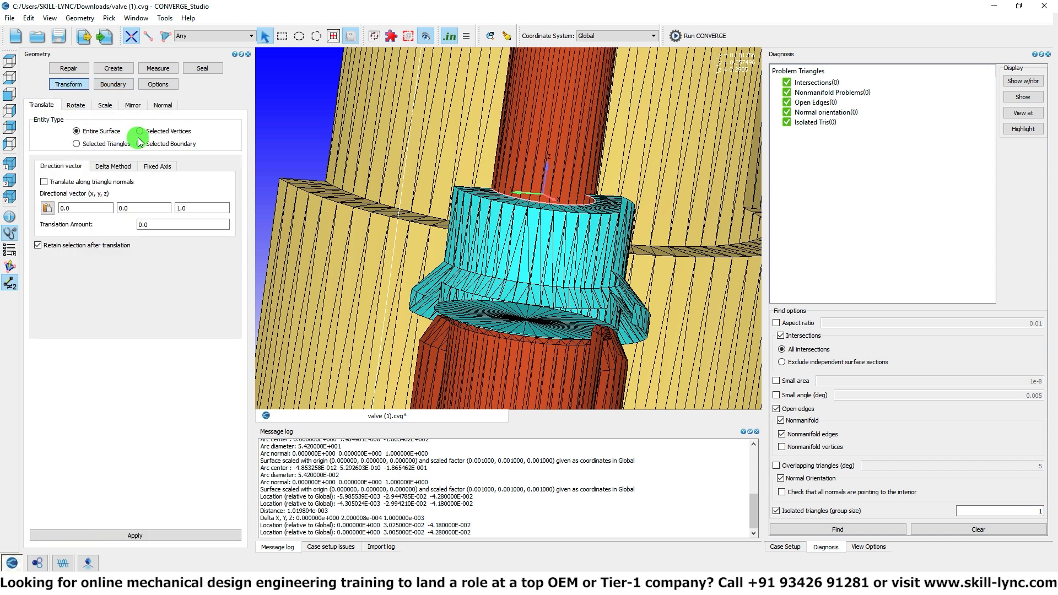
left_click(152, 145)
left_click(130, 365)
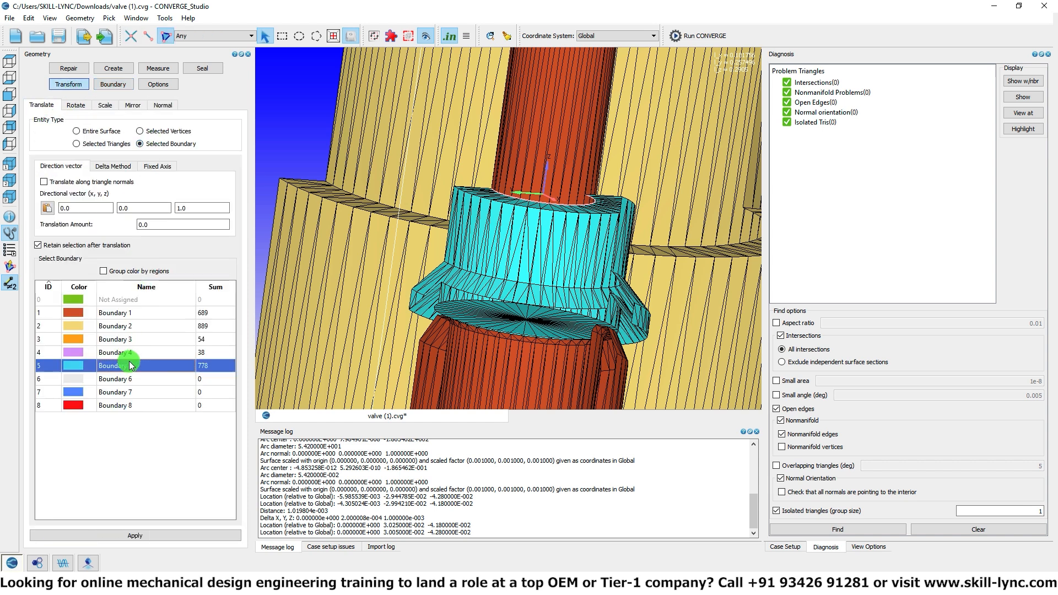
double_click(148, 225)
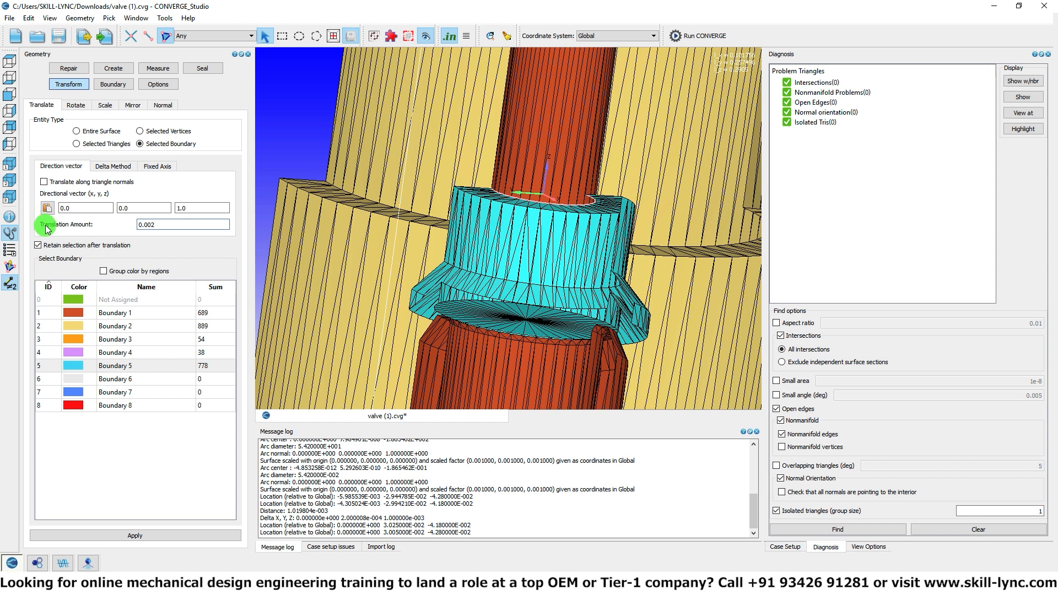
scroll(435, 255, "down", 5)
middle_click_drag(446, 246, 447, 254)
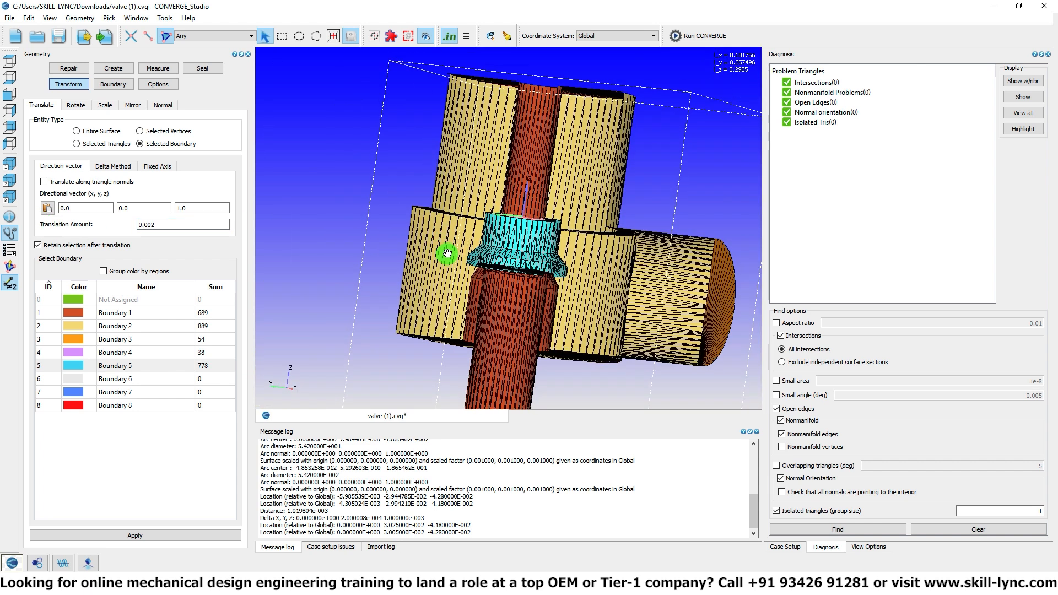
scroll(550, 309, "up", 10)
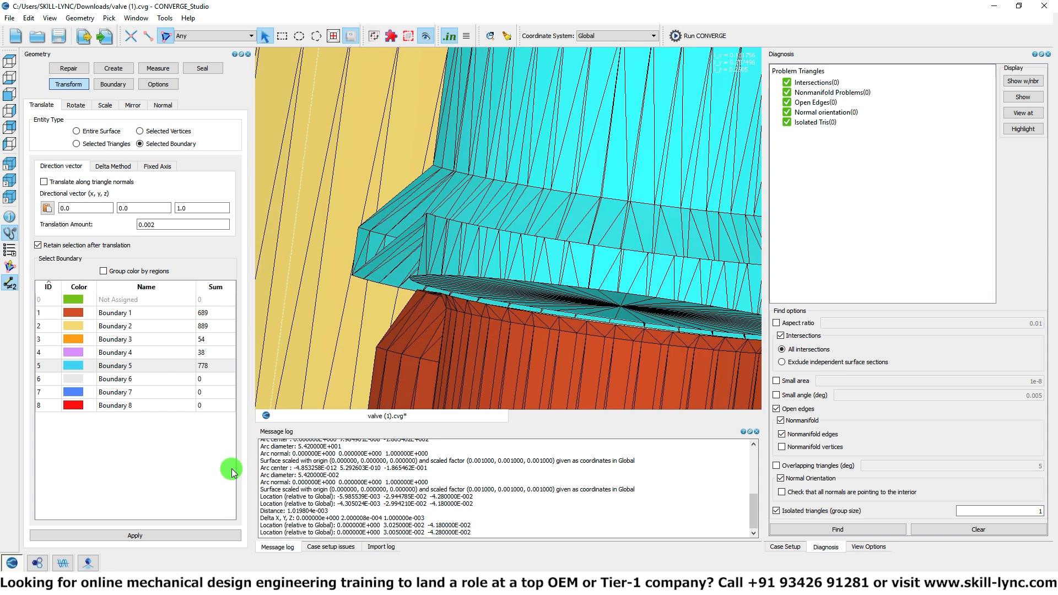
left_click(204, 534)
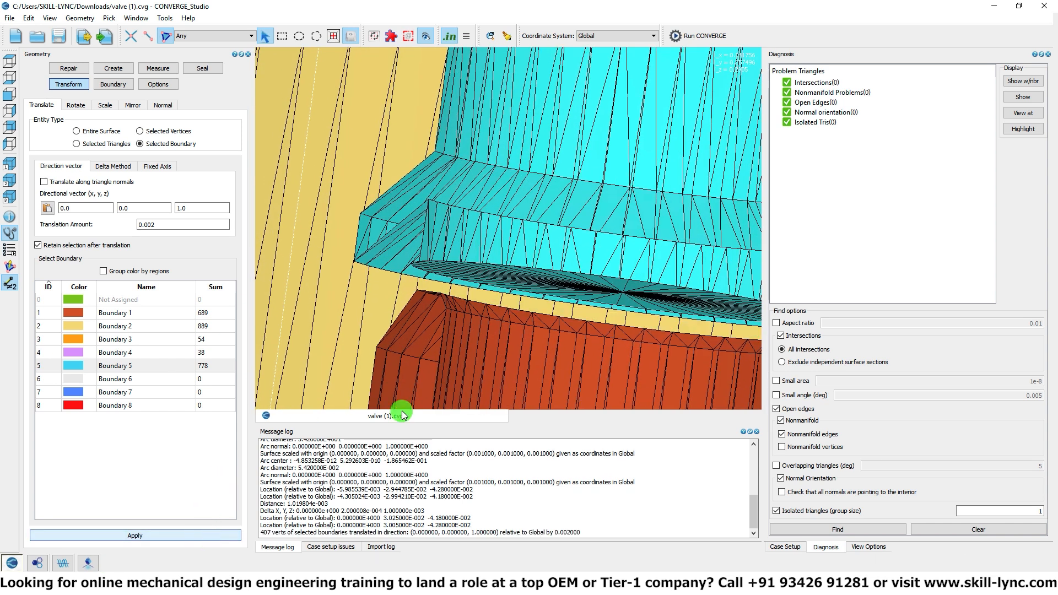
scroll(574, 286, "down", 8)
middle_click_drag(566, 264, 547, 123)
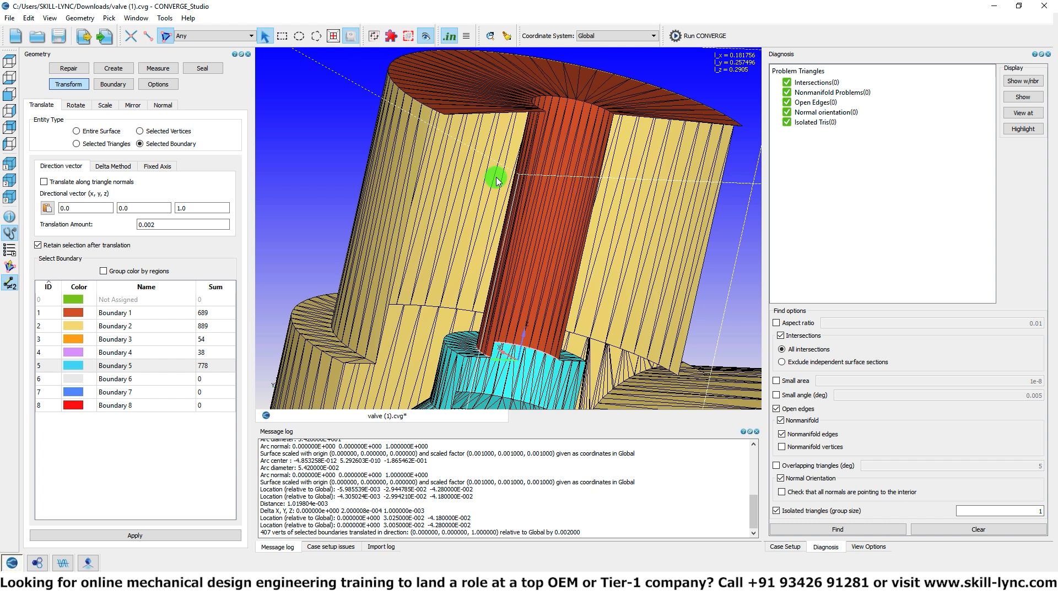
key("ctrl+s")
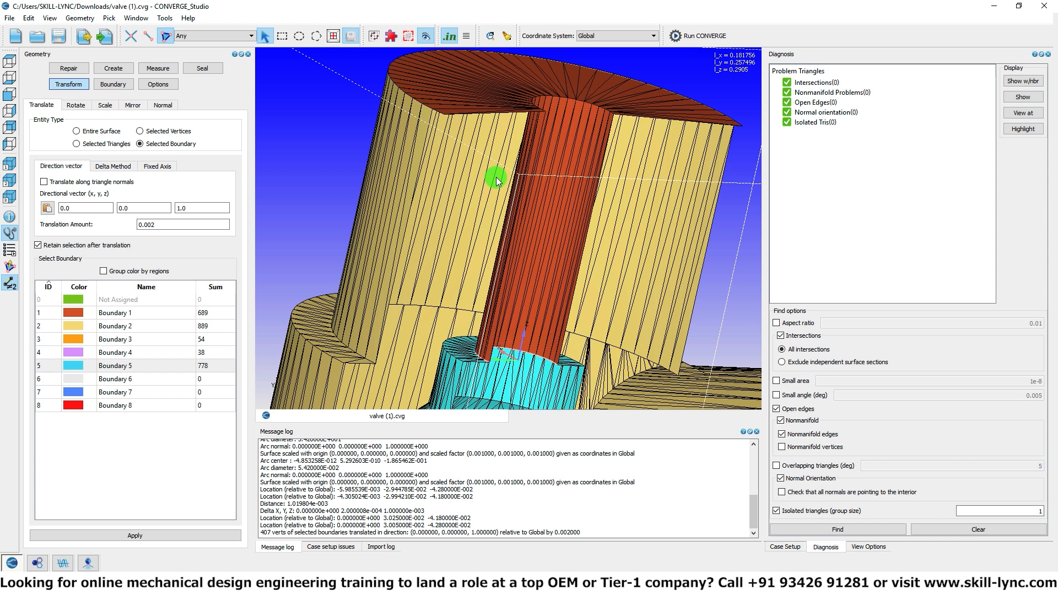
- Try repeating the 0.002 translation of Boundary 5 along the same direction vector
left_click(157, 537)
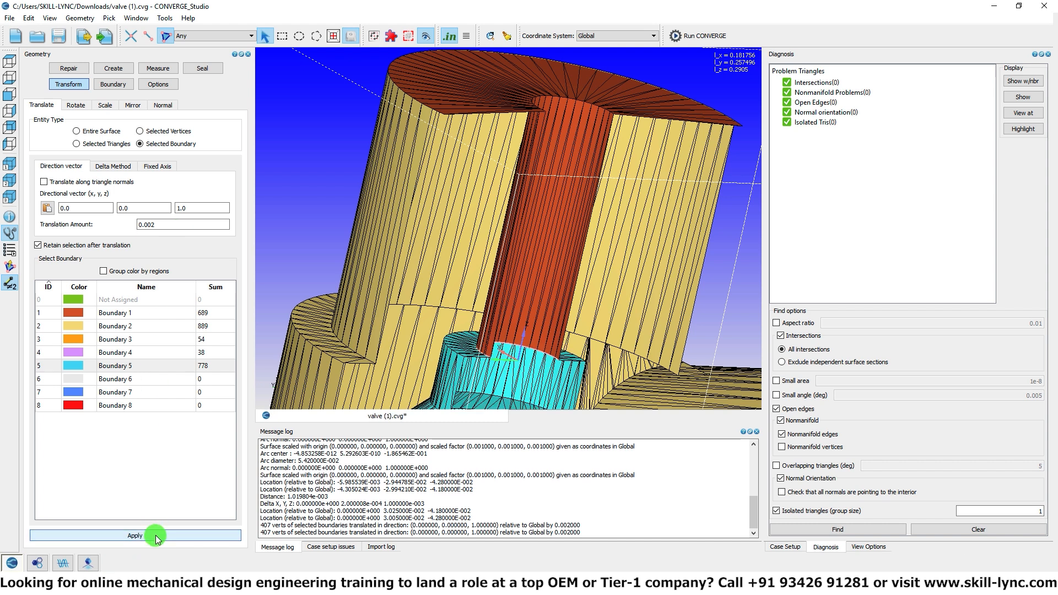
left_click(157, 537)
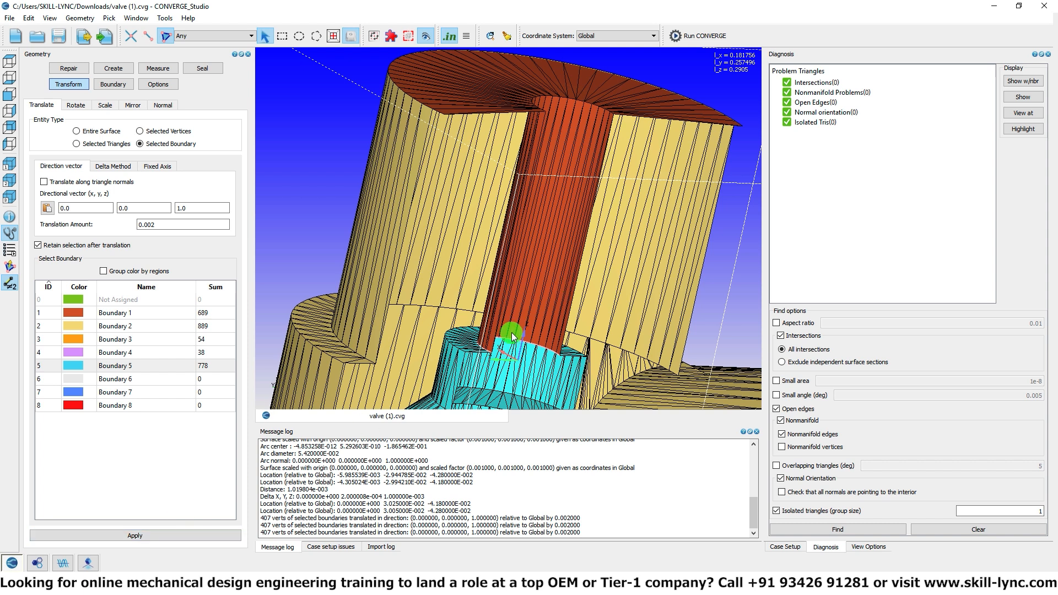
- Measure the global locations of a vertex on the raised collar's lower edge and one on the cylinder below, using Average of vertex locations
mouse_move(512, 337)
left_mouse_down()
mouse_move(503, 314)
mouse_move(508, 107)
mouse_move(555, 146)
left_mouse_up()
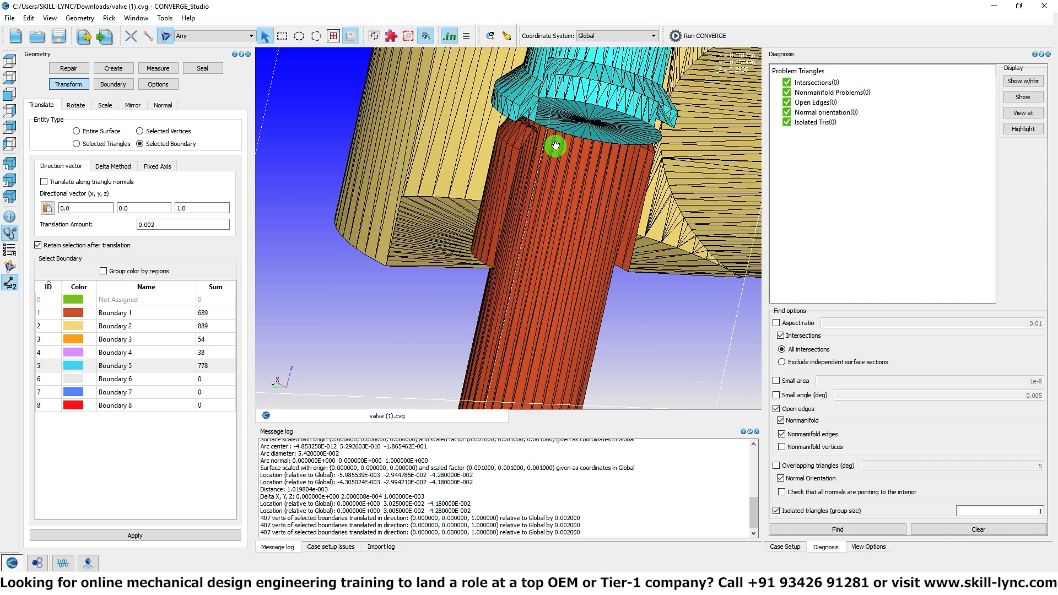
scroll(556, 146, "up", 3)
middle_click_drag(526, 252, 524, 286)
scroll(522, 290, "up", 4)
left_click_drag(523, 202, 513, 316)
scroll(512, 316, "up", 4)
middle_click_drag(508, 213, 500, 327)
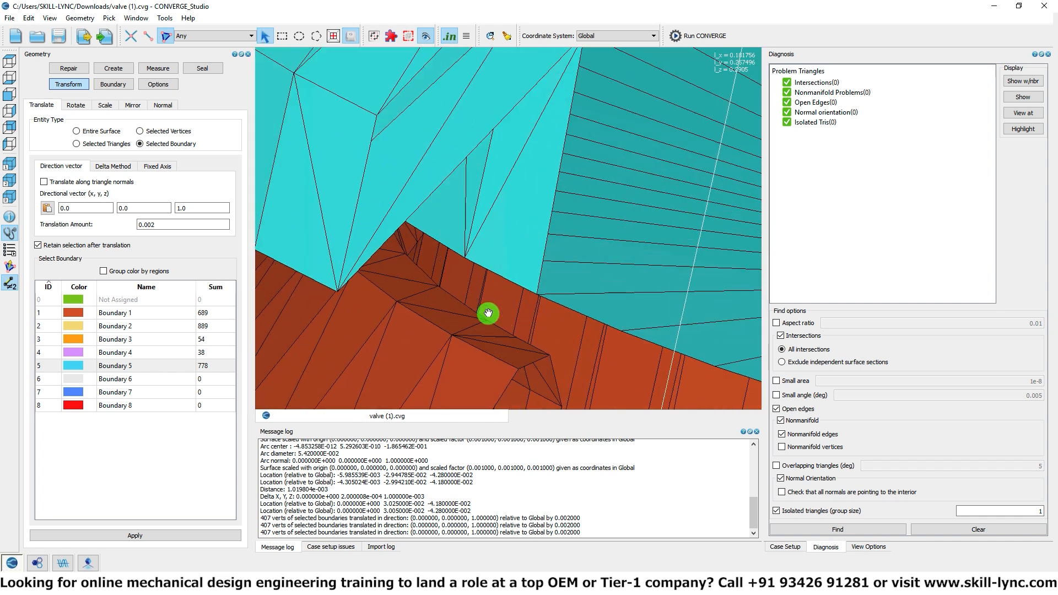
left_click(158, 67)
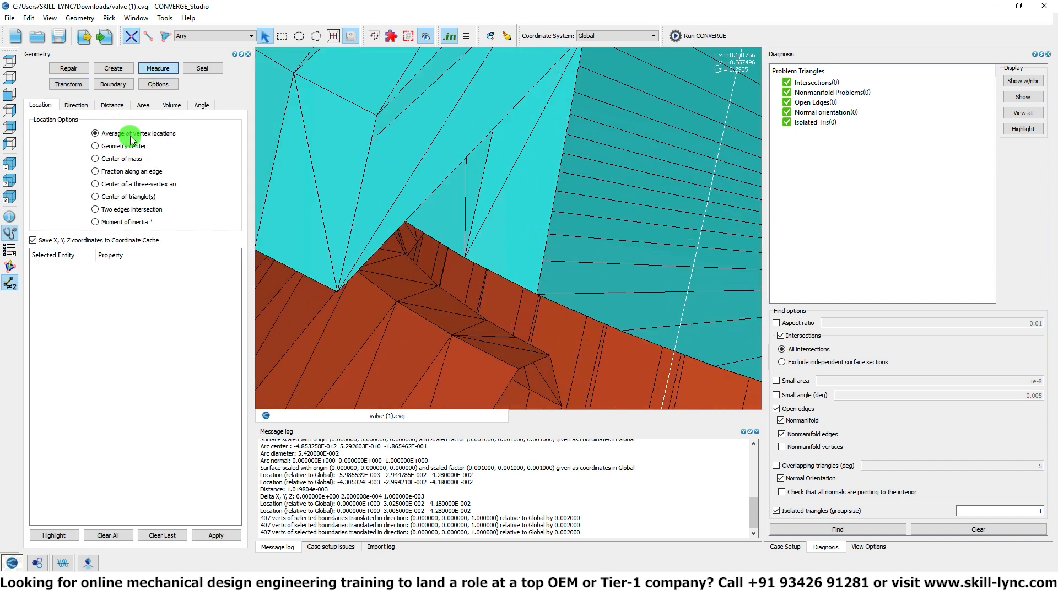
left_click(465, 259)
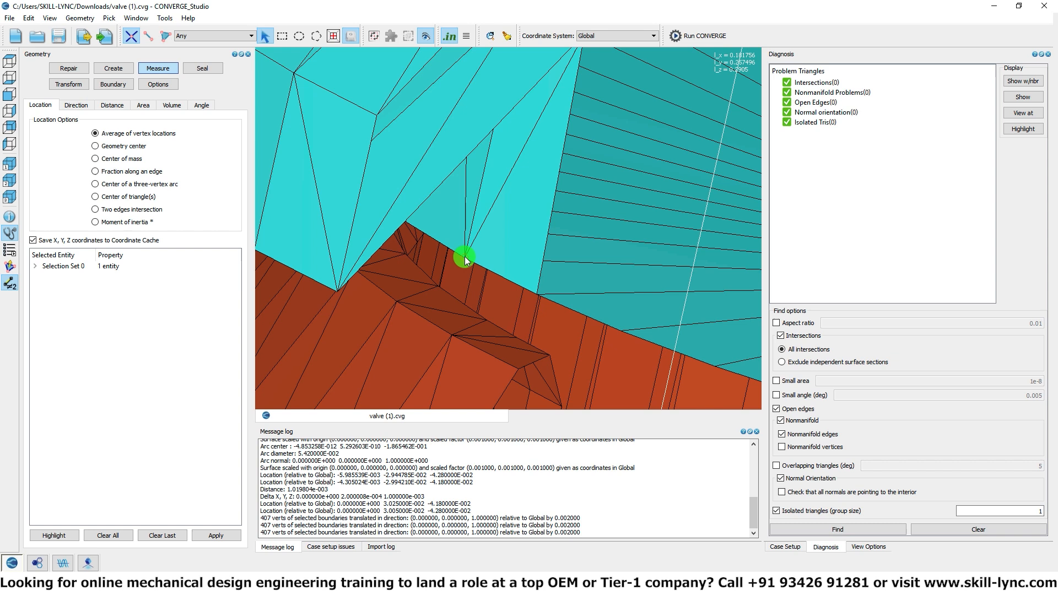
middle_click(465, 258)
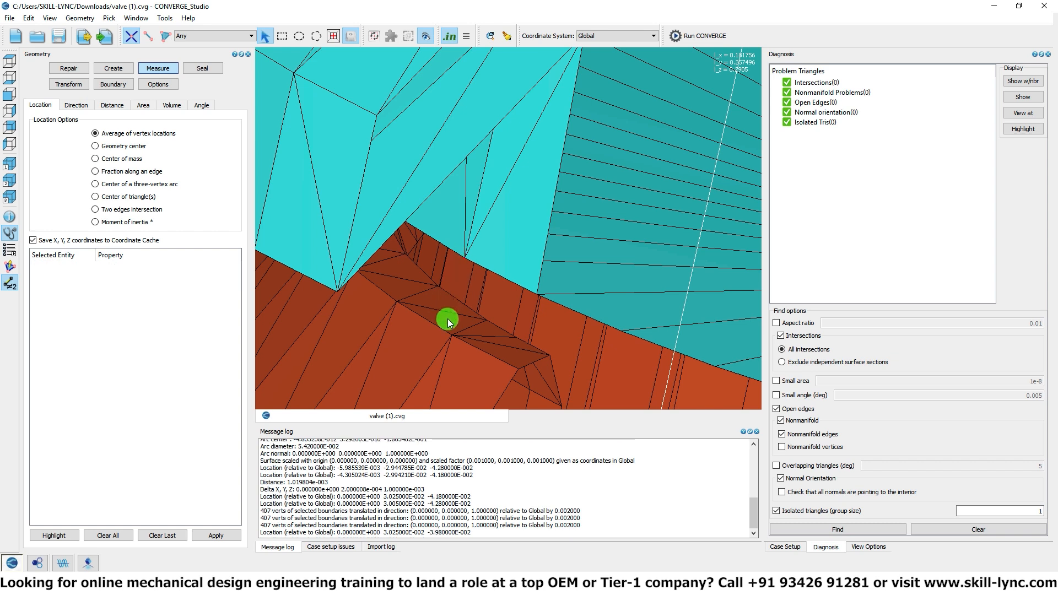
middle_click(451, 339)
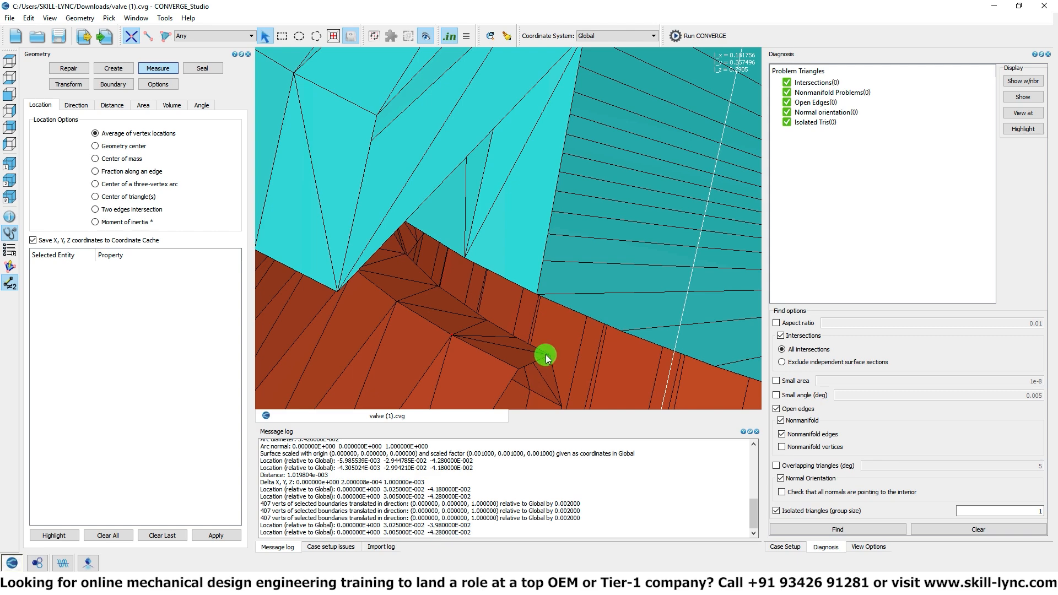
- Delete the empty boundaries Boundary 6, Boundary 7 and Boundary 8 from the boundary list
scroll(568, 268, "down", 8)
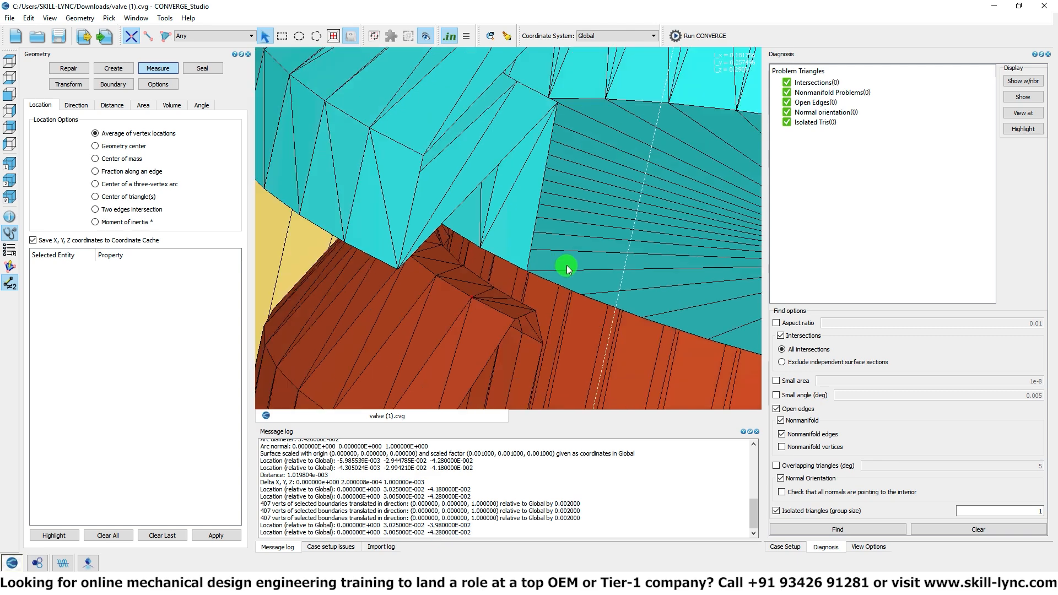
left_click_drag(567, 267, 621, 156)
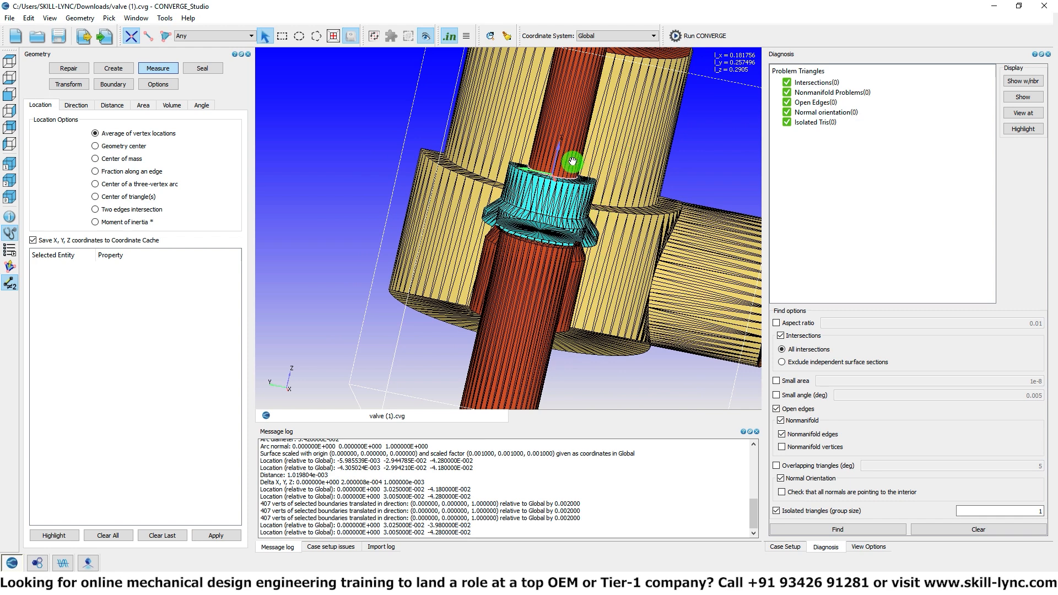
scroll(572, 161, "down", 3)
left_click_drag(567, 160, 484, 175)
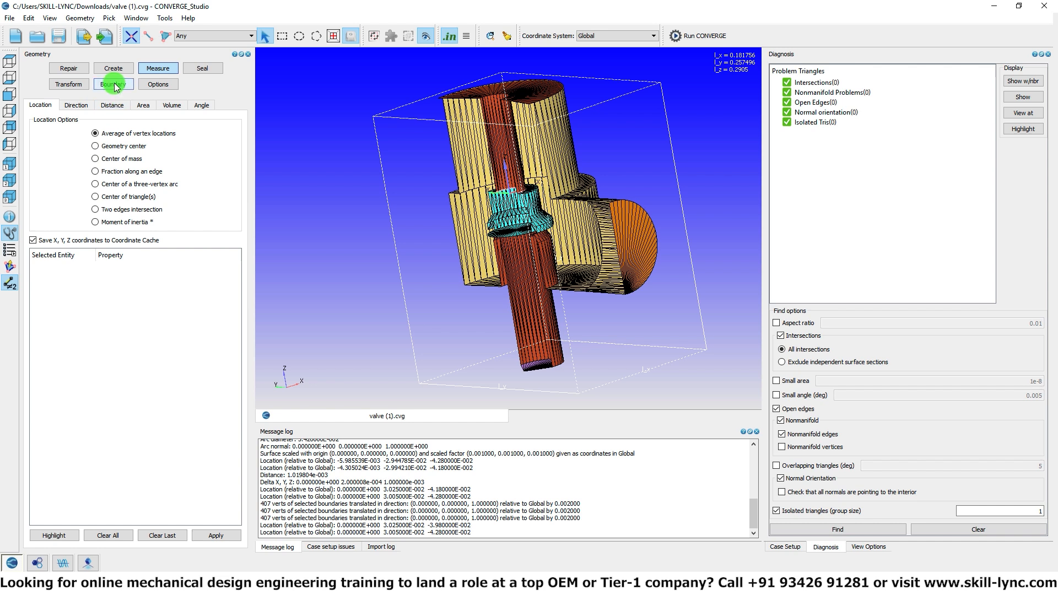
left_click(116, 87)
left_click(134, 258)
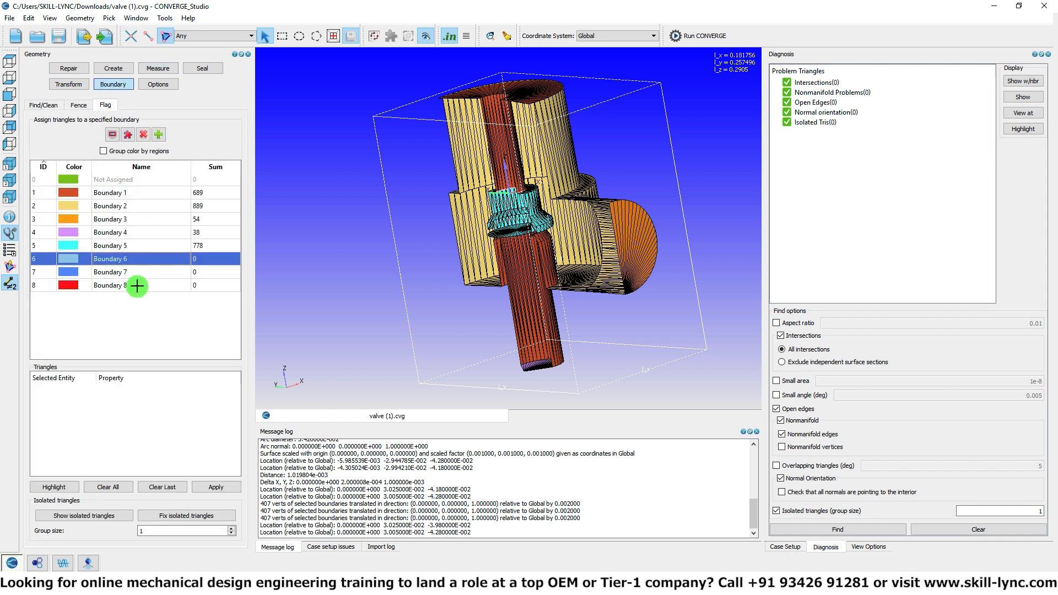
left_click(137, 286, "shift")
left_click(144, 134)
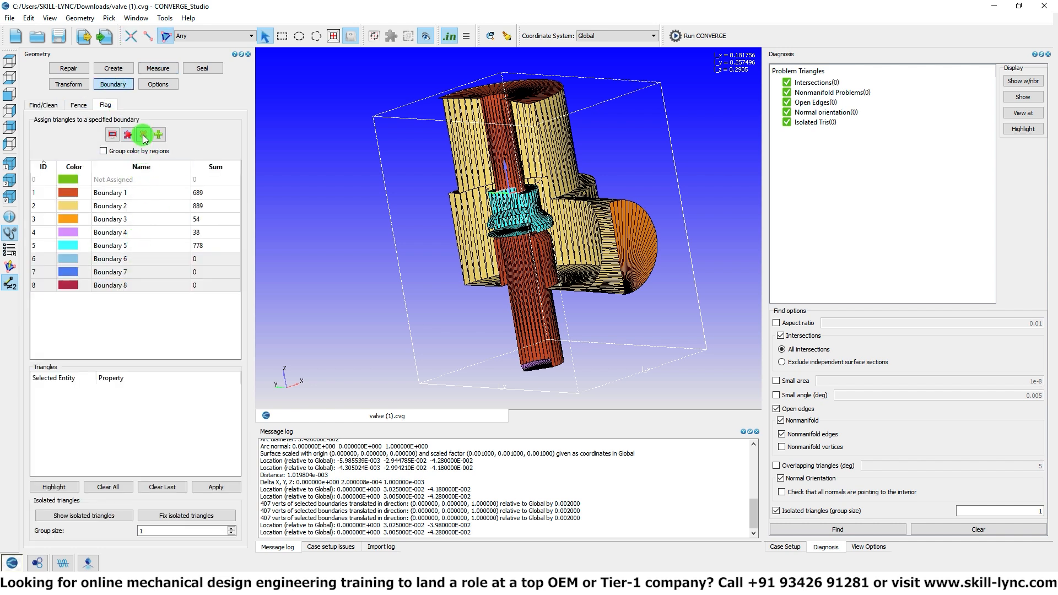
left_click(566, 306)
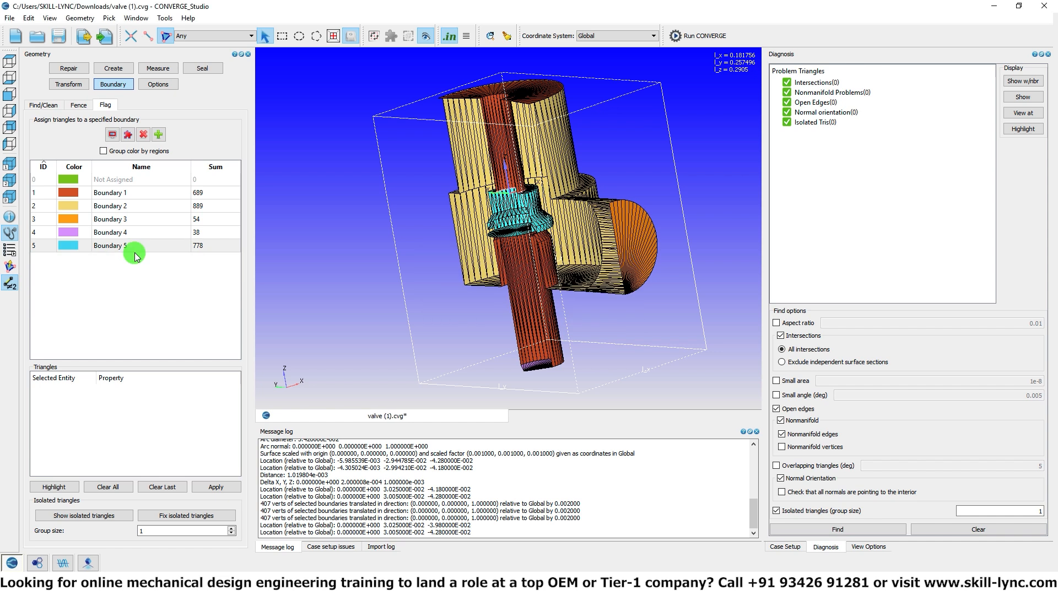
- Rename Boundary 1 as wall-inlet and Boundary 2 as wall-casing
left_click(122, 197)
left_click(123, 197)
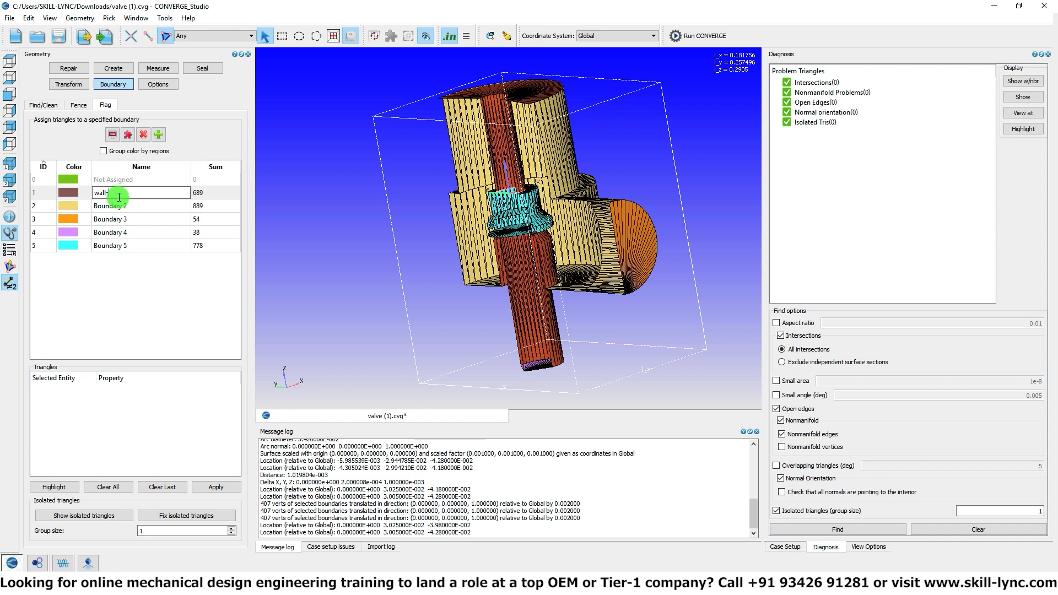
key("Return")
left_click_drag(490, 166, 532, 166)
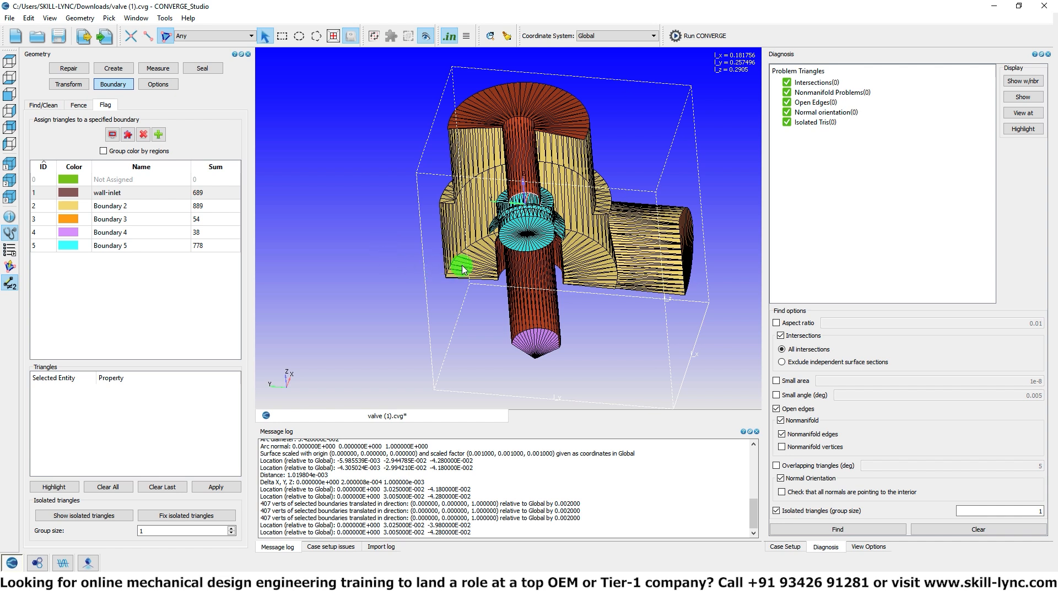
double_click(122, 208)
type("wall-casing")
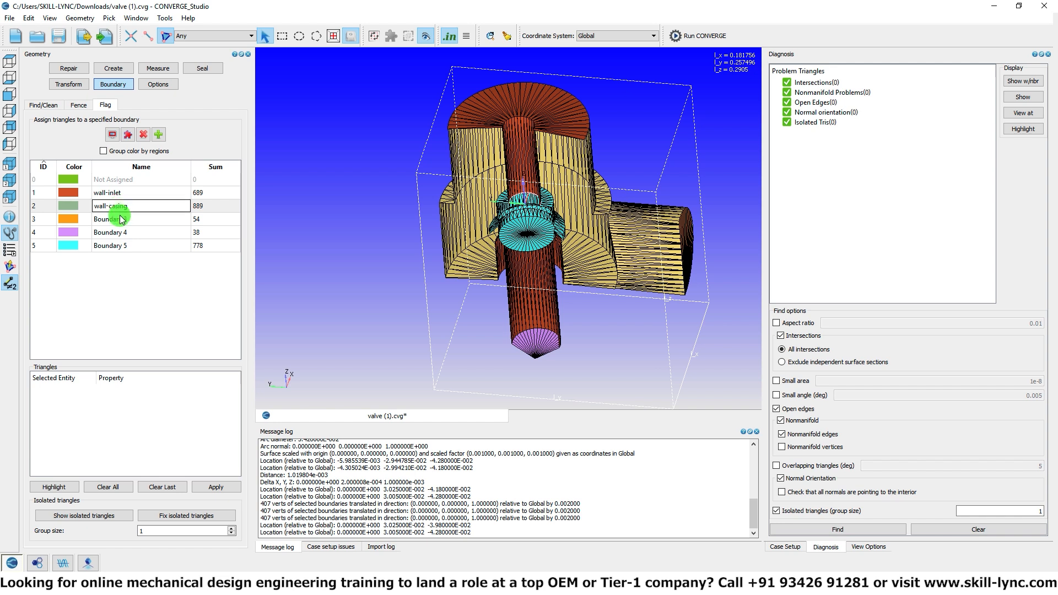
- Rename Boundary 3 as outflow and Boundary 4 as inlet
double_click(123, 220)
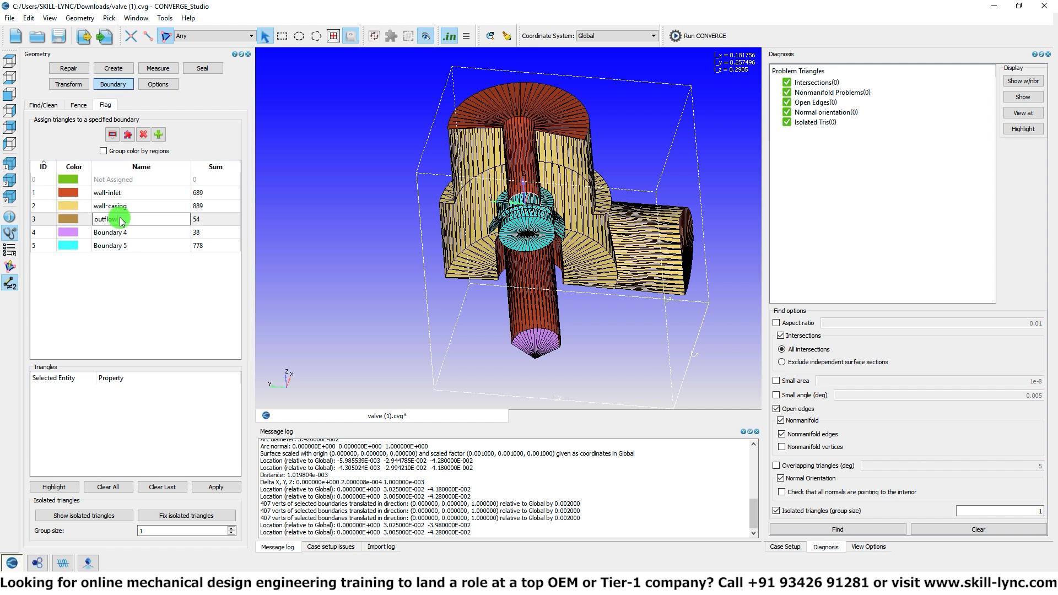
type("outflow")
left_click_drag(618, 265, 628, 244)
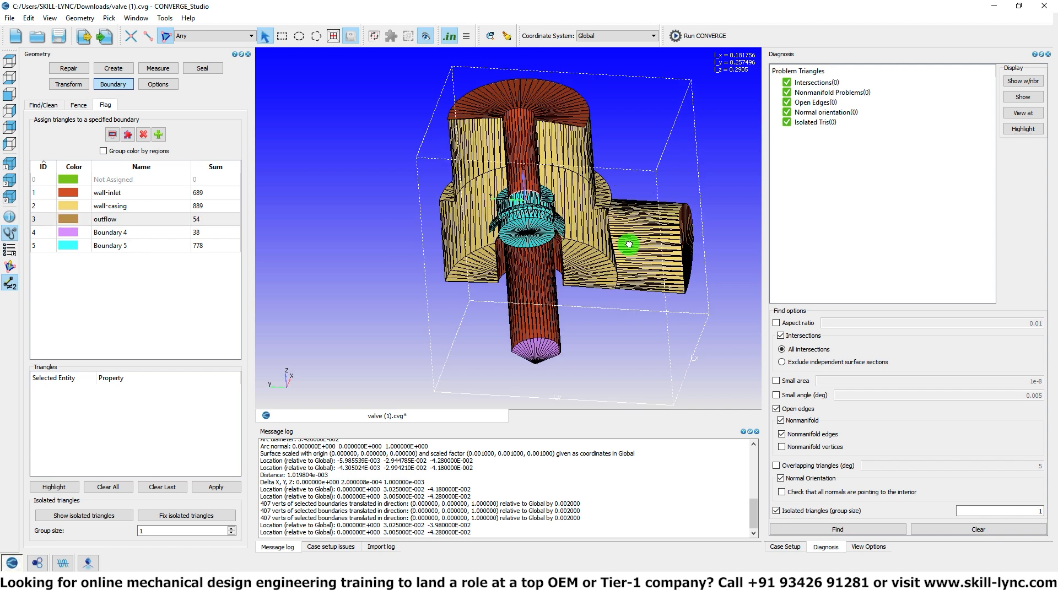
double_click(127, 233)
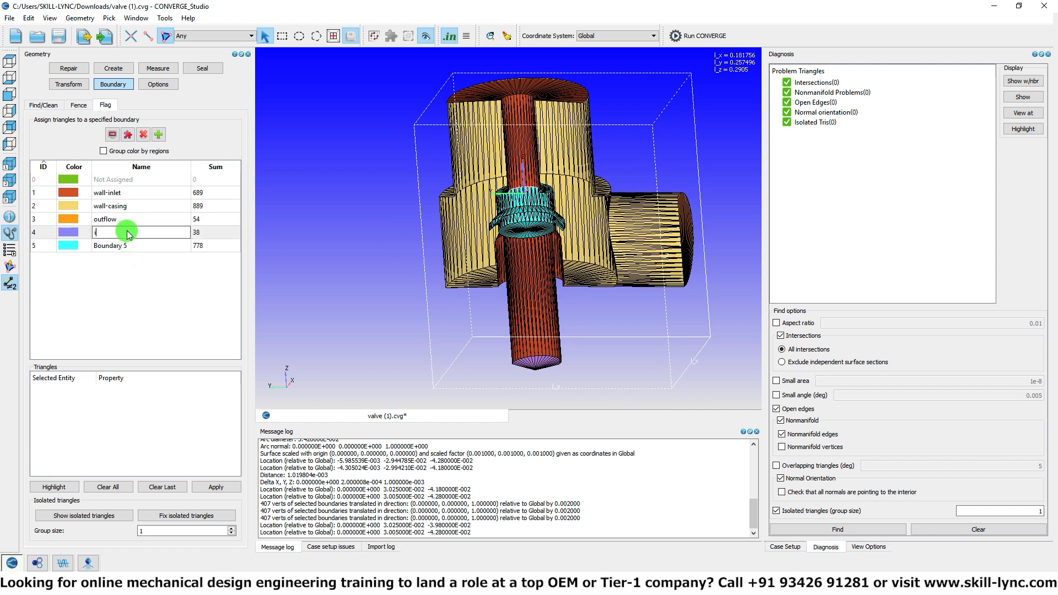
key("Return")
- Rename Boundary 5 as valve spindle
double_click(115, 246)
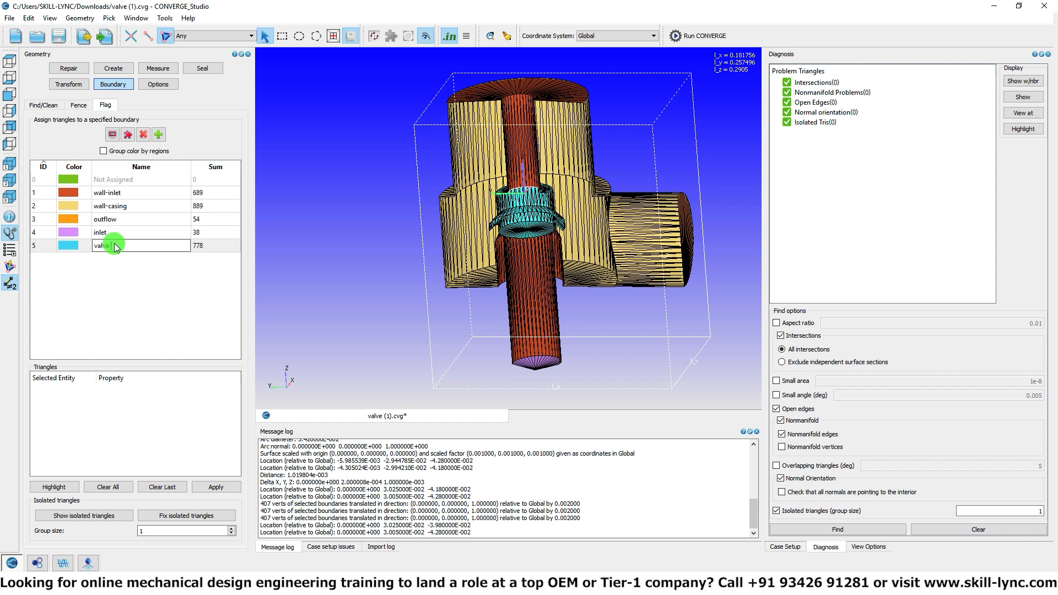
key("Return")
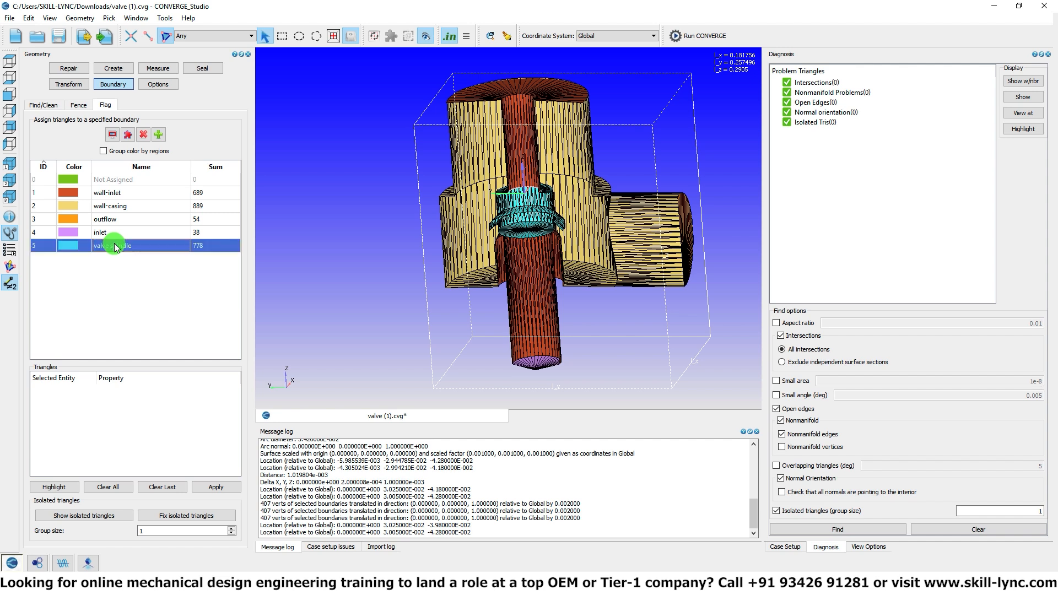
left_click(147, 281)
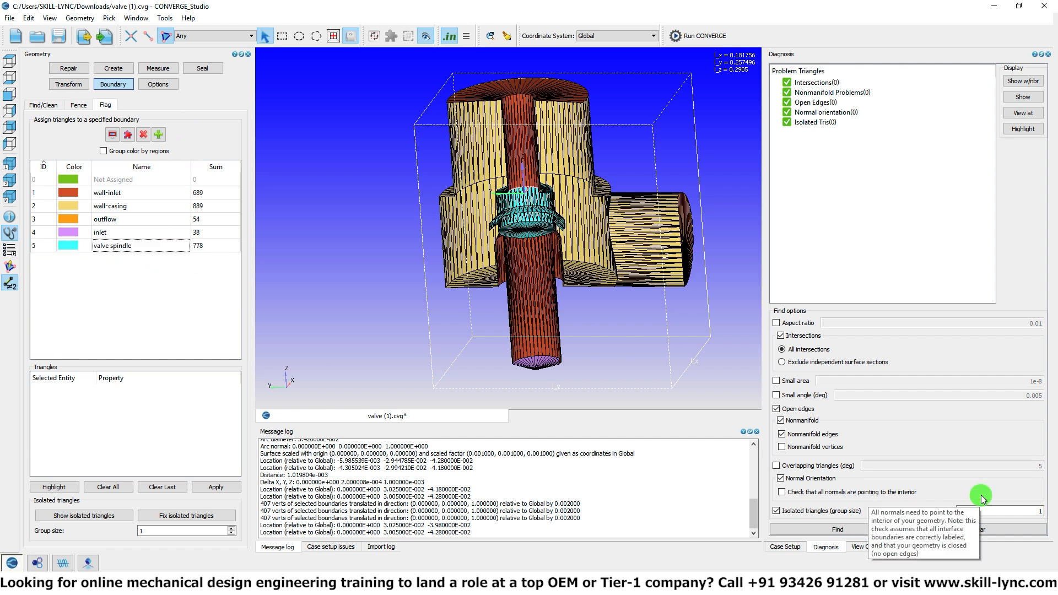
- Begin the case setup, confirm the application choice and accept the default gas simulation settings with the Redlich-Kwong equation of state
left_click(799, 550)
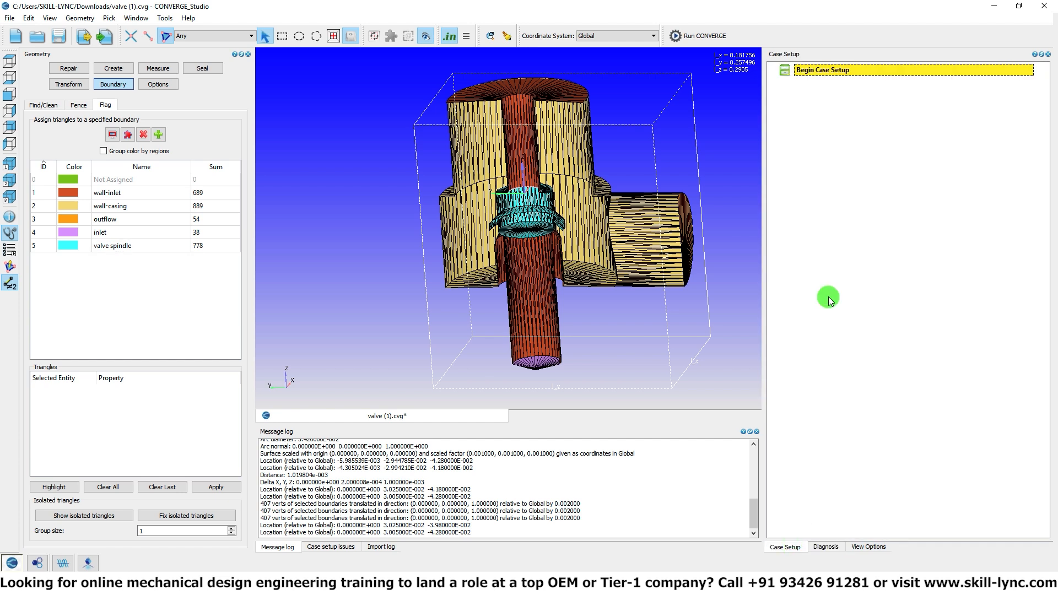
double_click(821, 71)
left_click(480, 223)
left_click(669, 435)
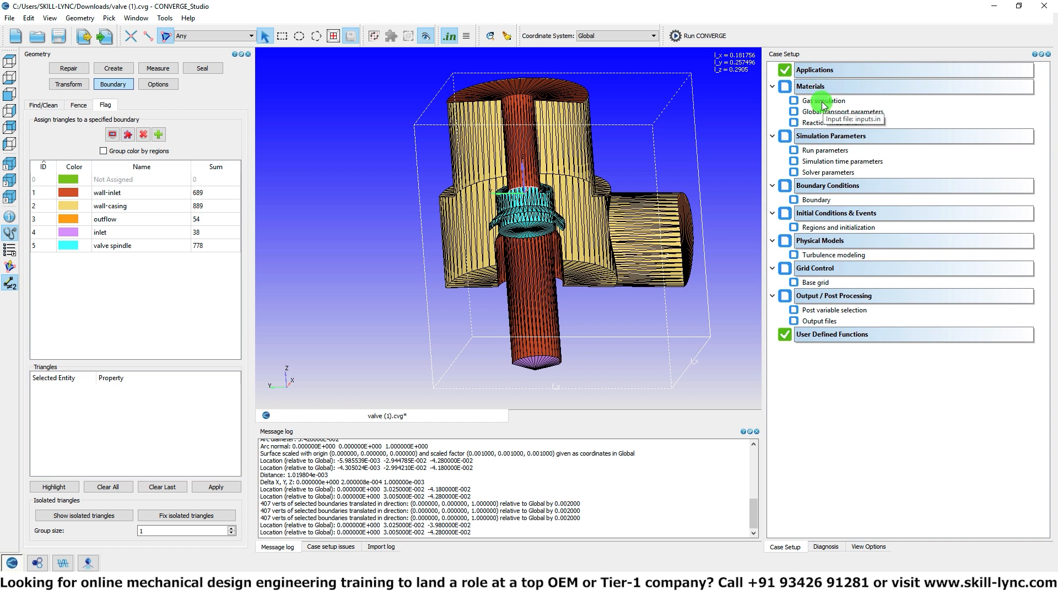
double_click(823, 102)
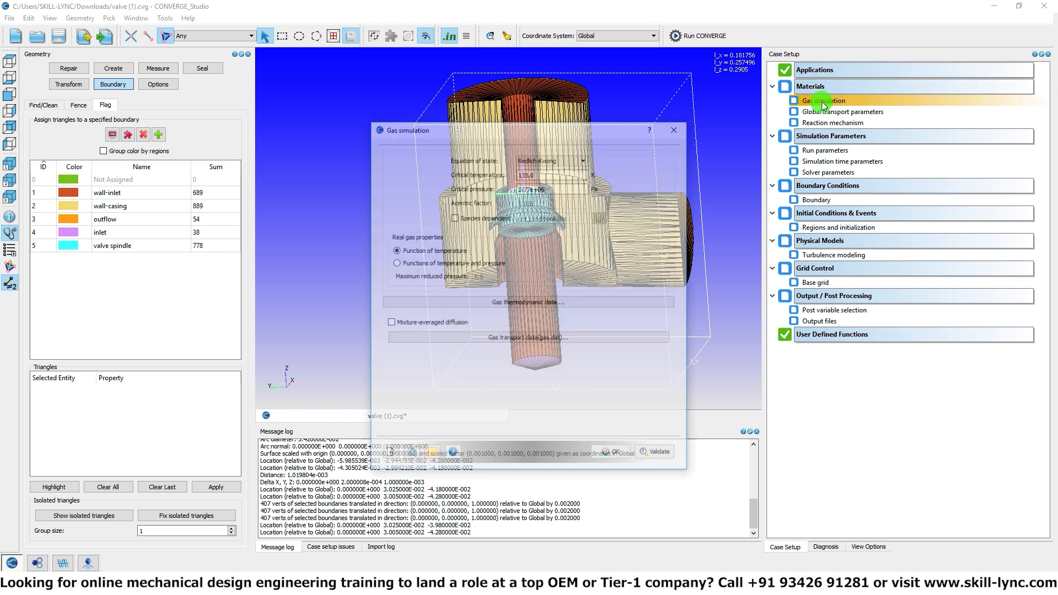
left_click(611, 455)
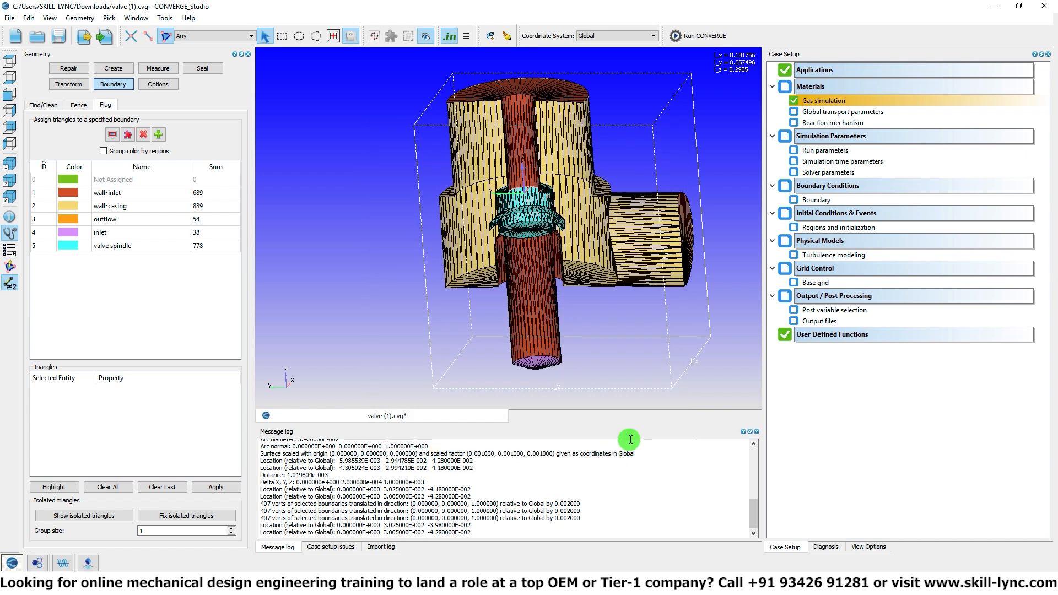
- Load the predefined Air mixture and accept the global transport parameters with turbulent Prandtl number 0.9 and Schmidt number 0.78
double_click(824, 87)
left_click(538, 208)
left_click(545, 225)
left_click(628, 441)
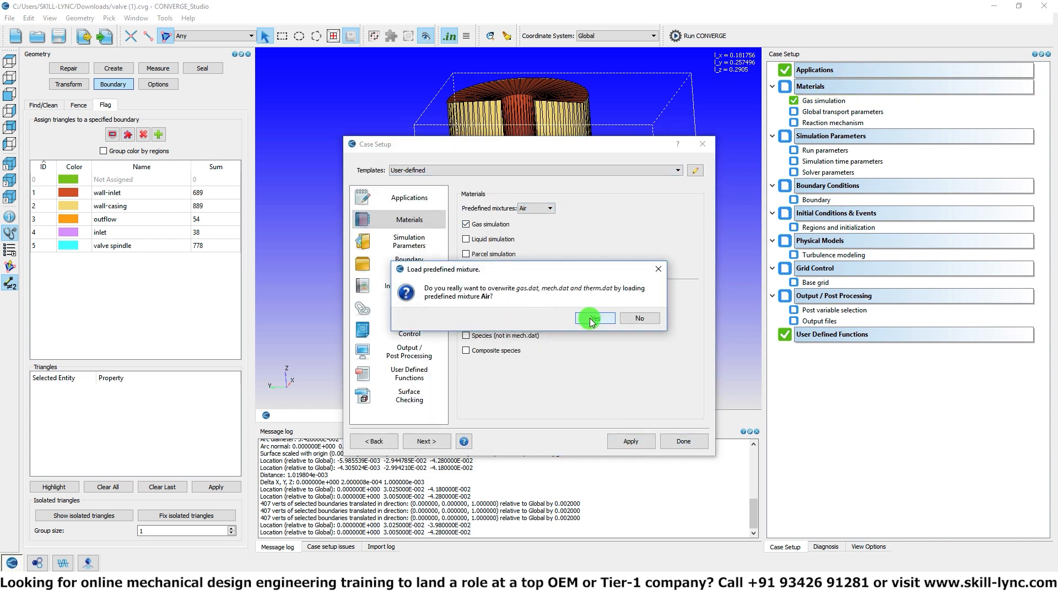
left_click(591, 318)
left_click(679, 442)
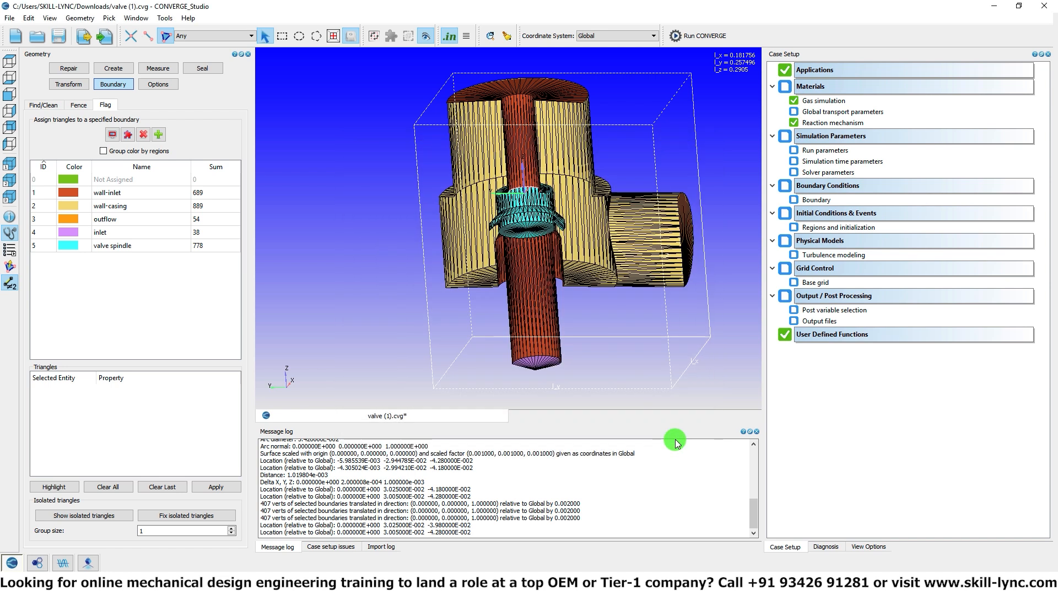
left_click(818, 113)
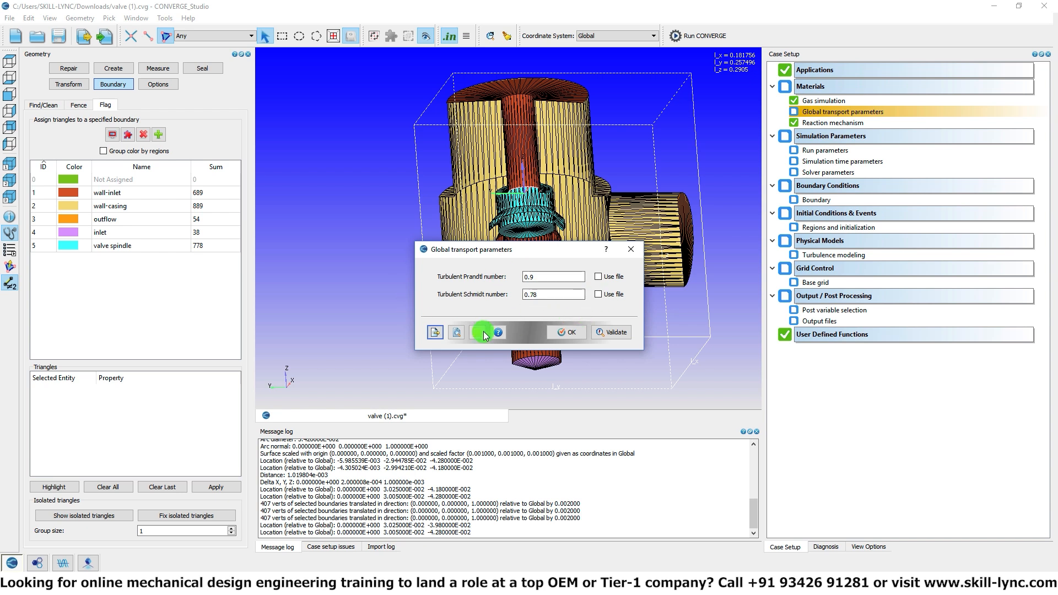
left_click(568, 332)
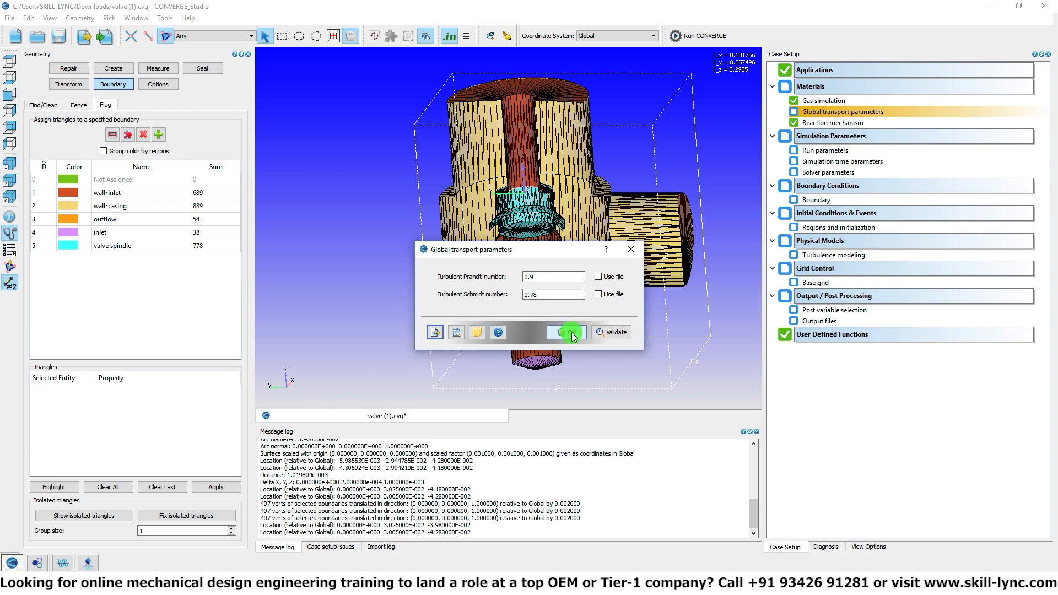
- Set the run parameters to the density-based steady solver and load the matching solver and non-engine application defaults
left_click(824, 156)
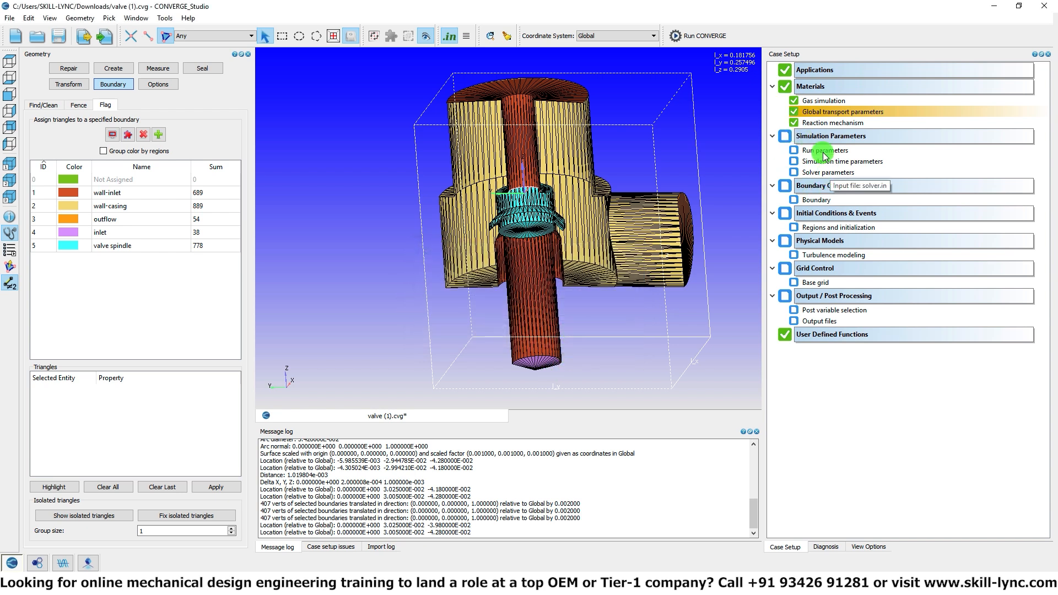
left_click(556, 227)
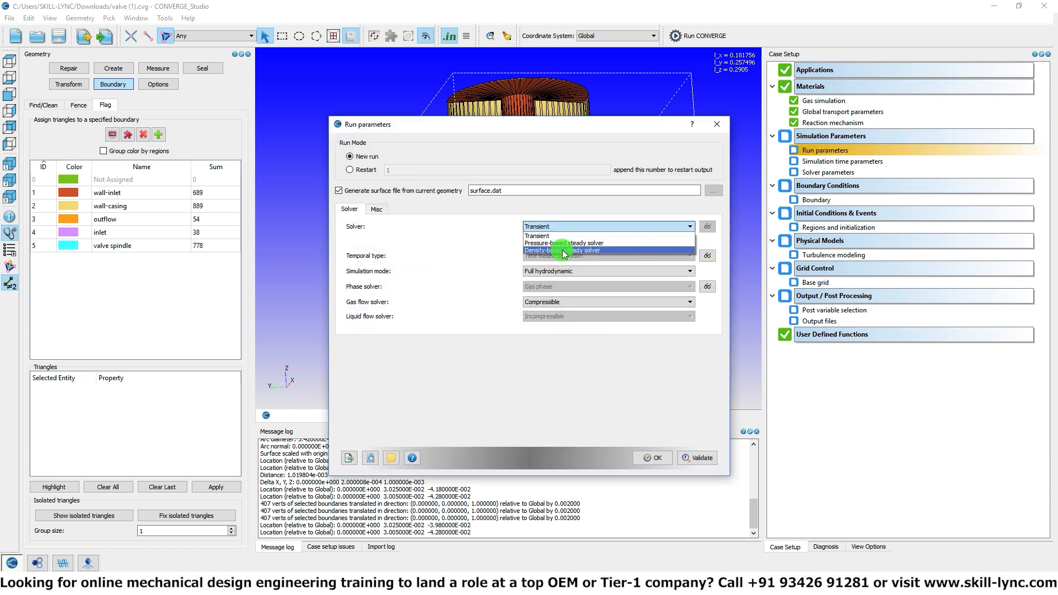
left_click(564, 251)
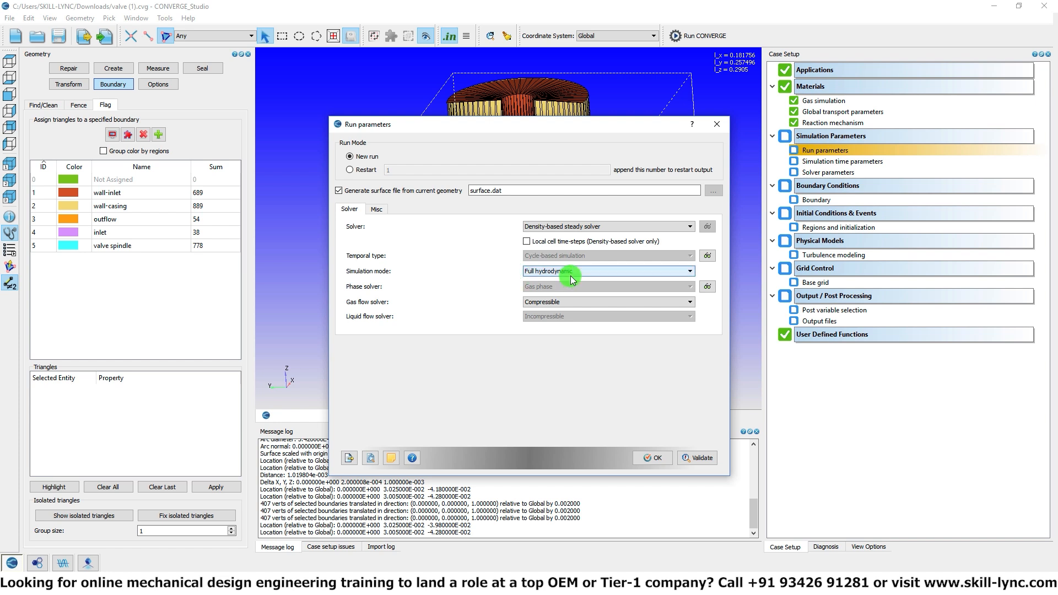
mouse_move(572, 280)
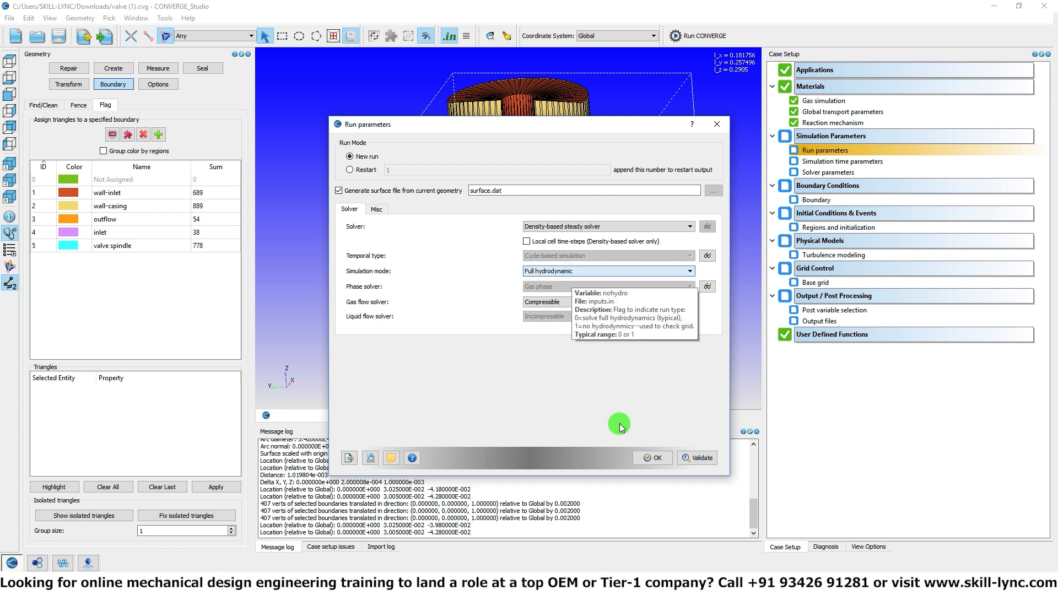
left_click(653, 462)
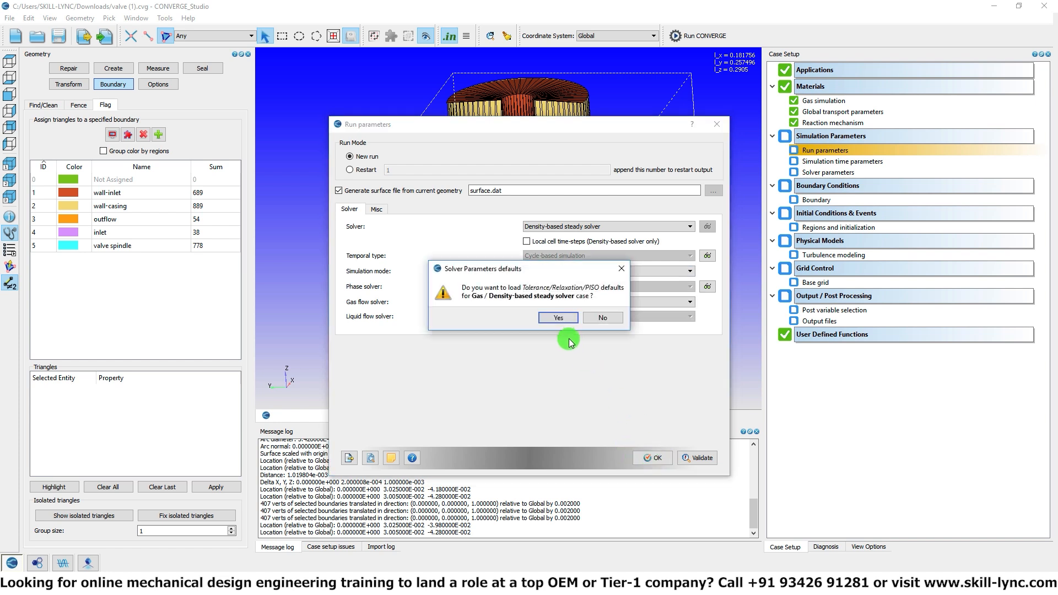
left_click(558, 318)
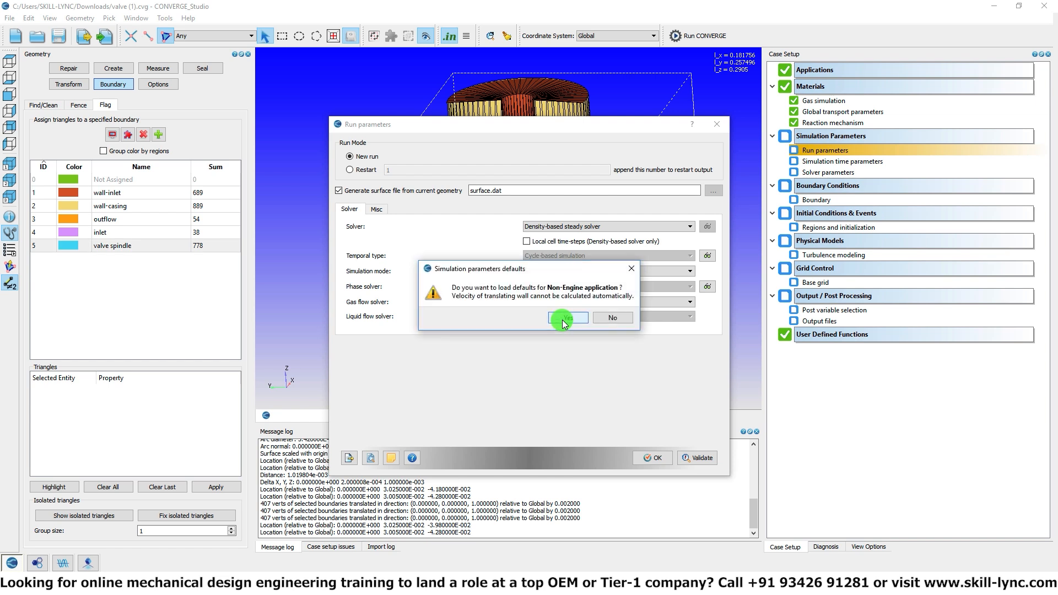
left_click(563, 320)
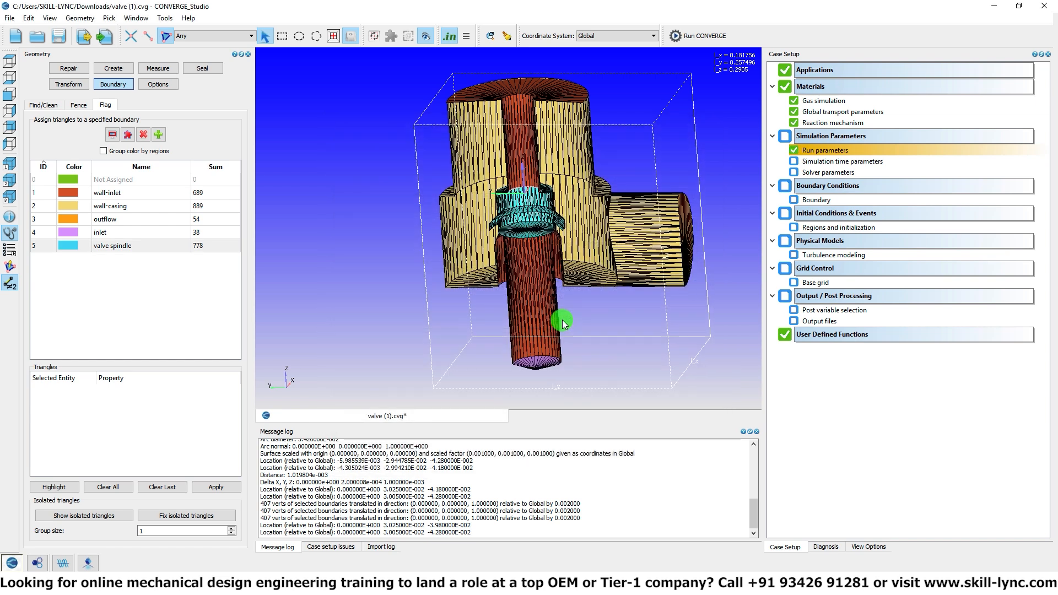
- Set the simulation start time to 0.0 and the end time to 15000.0 cycles
left_click(814, 162)
left_click(476, 121)
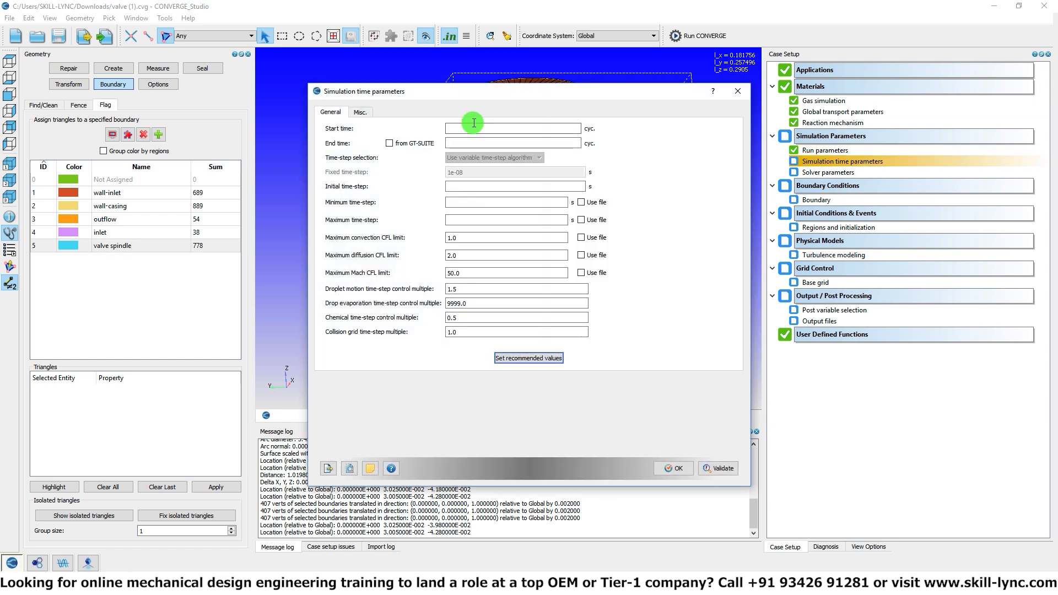
type("0.0")
key("Tab")
left_click(464, 145)
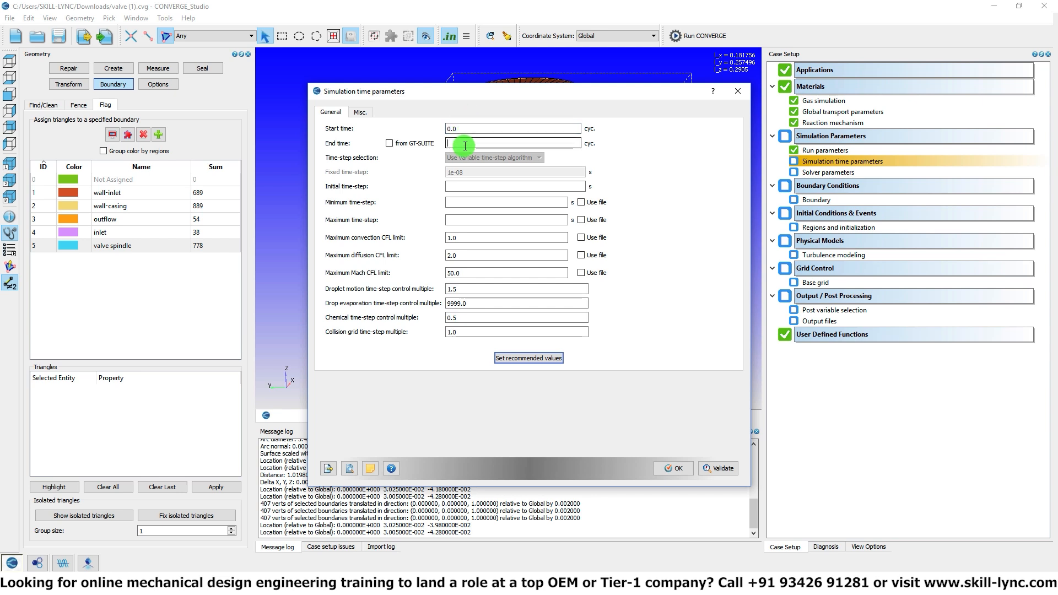
type("15000.0")
- Set the initial and minimum time-steps to 1e-9 s and the maximum to 1.0 s, and accept the default solver parameters
left_click(465, 185)
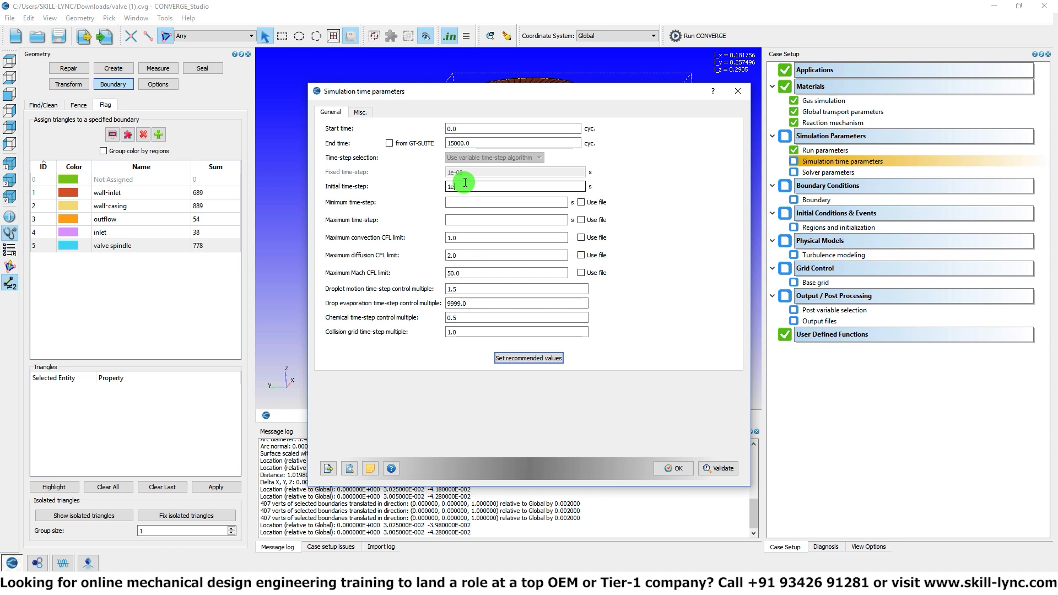
left_click(473, 201)
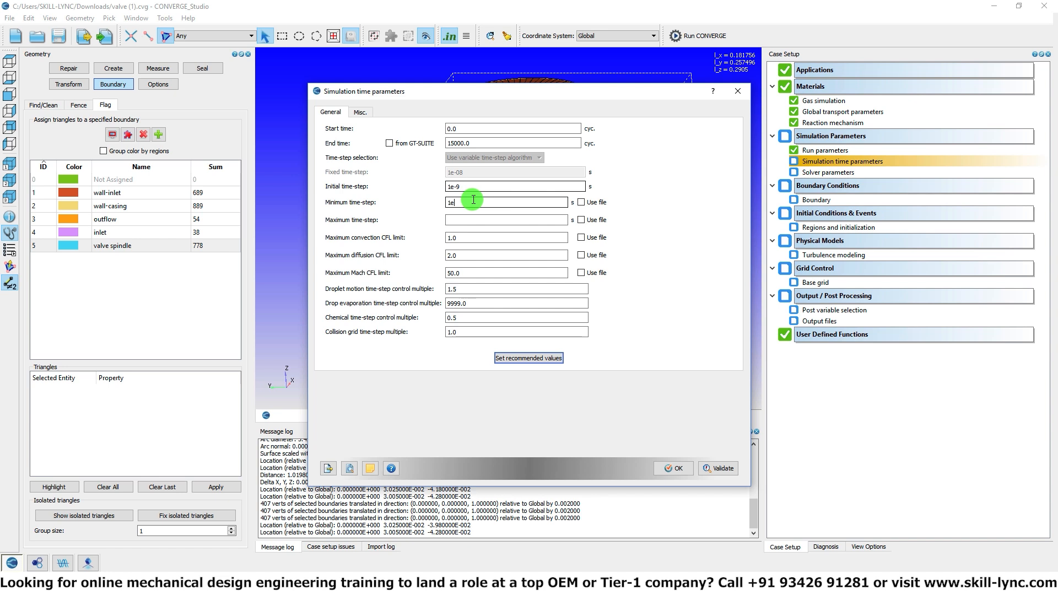
left_click(476, 221)
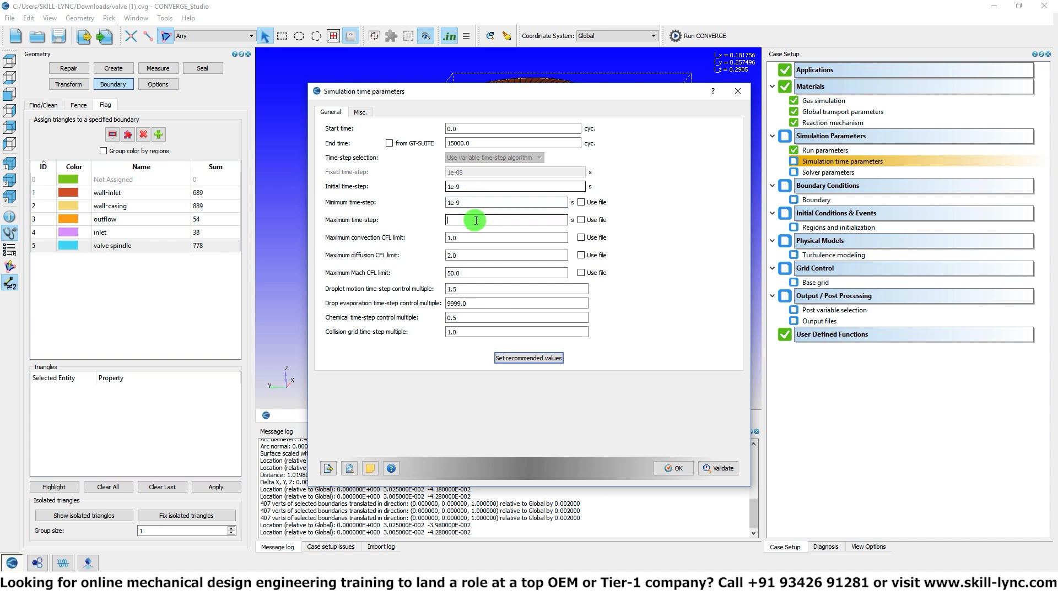
type("1.0")
left_click(673, 469)
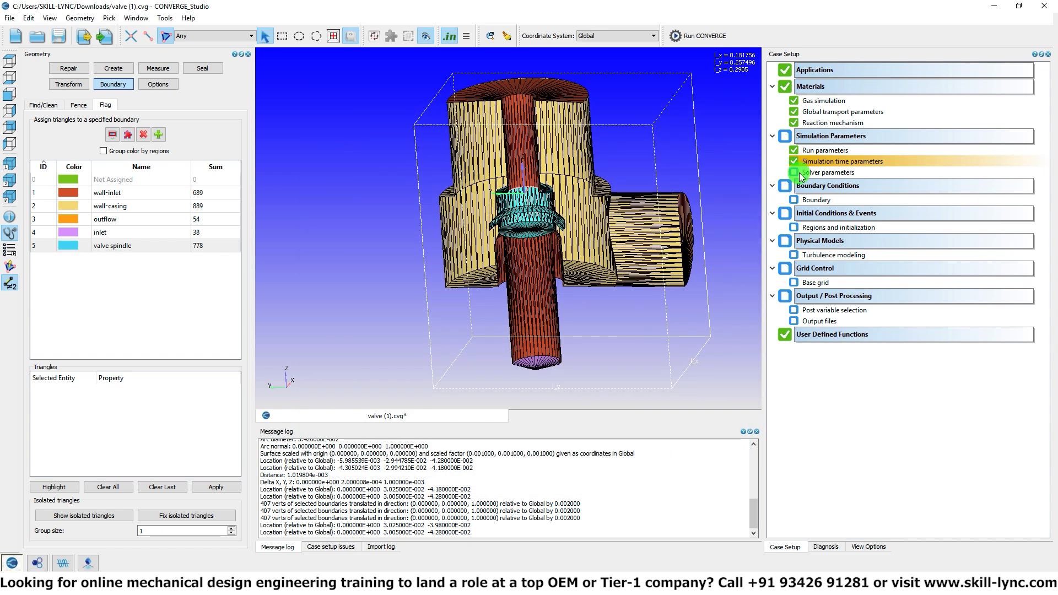
left_click(796, 173)
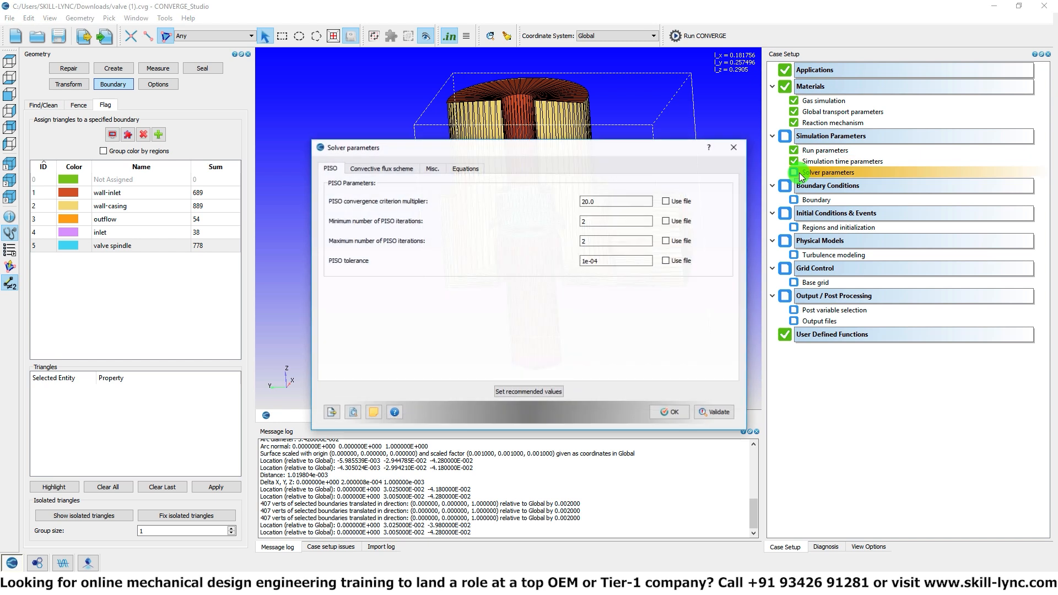
left_click(670, 413)
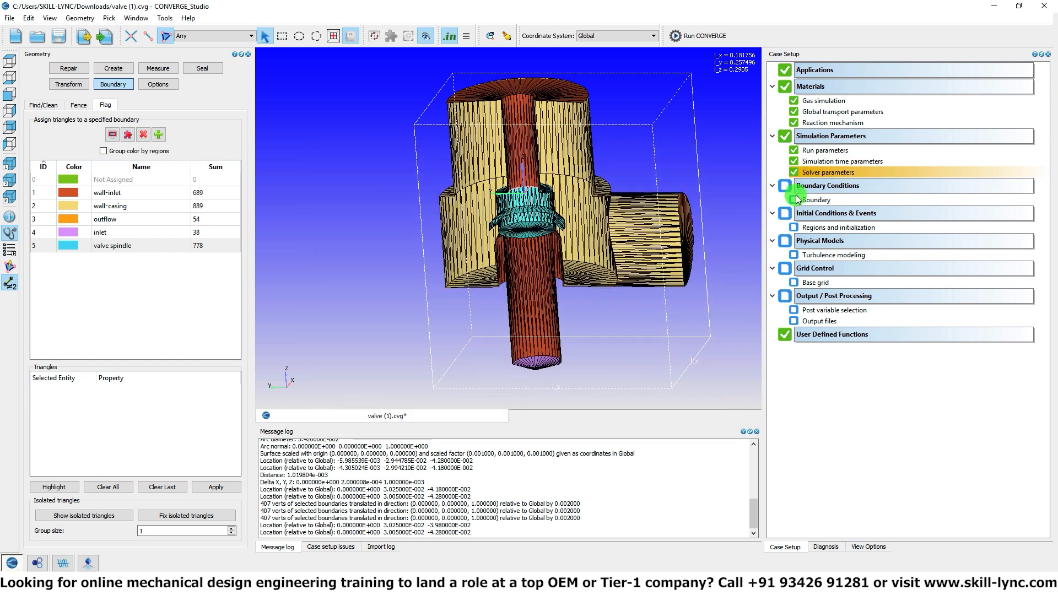
- Add a region initialized with air species, O2 0.23 and N2 0.77, and reopen the regions and initialization settings
left_click(810, 229)
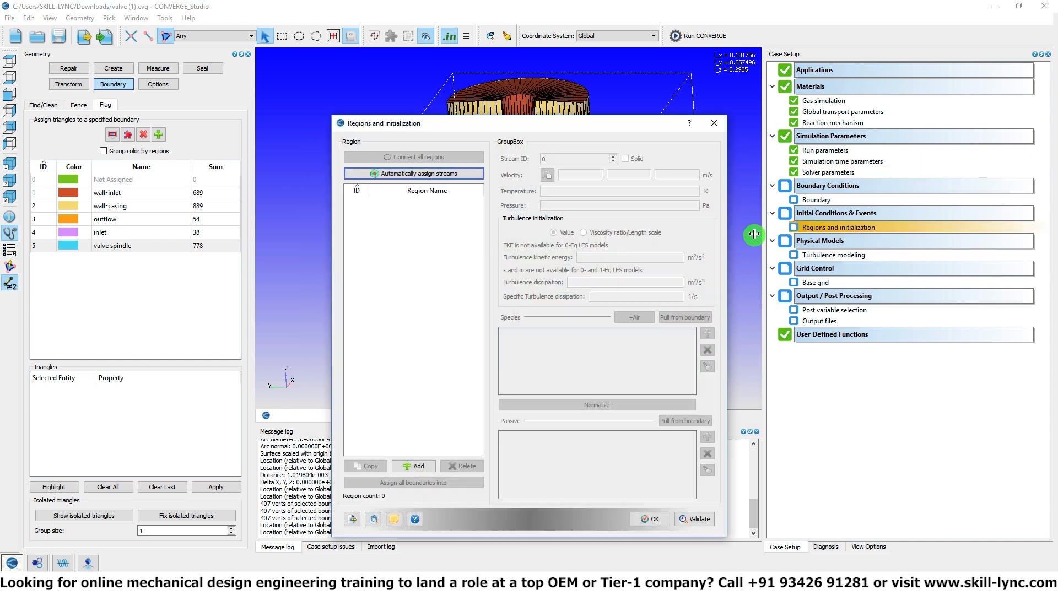
left_click(633, 281)
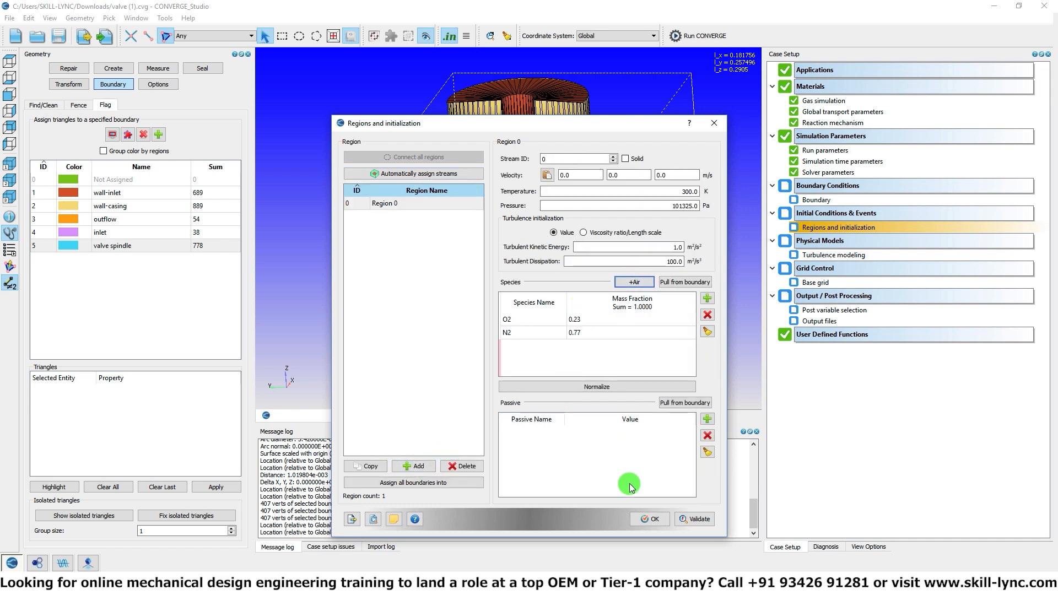
left_click(646, 518)
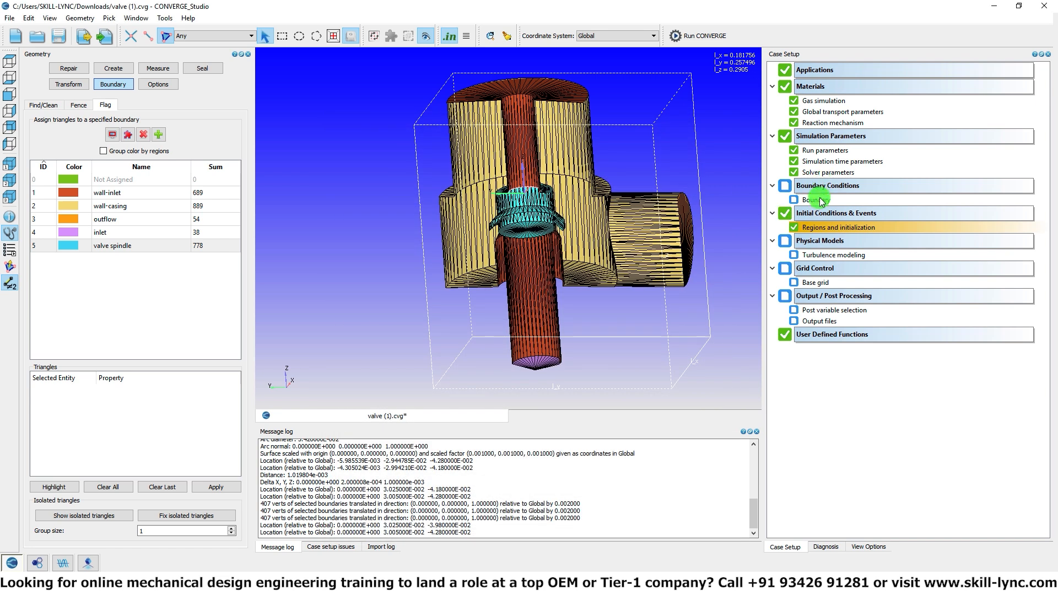
left_click(816, 227)
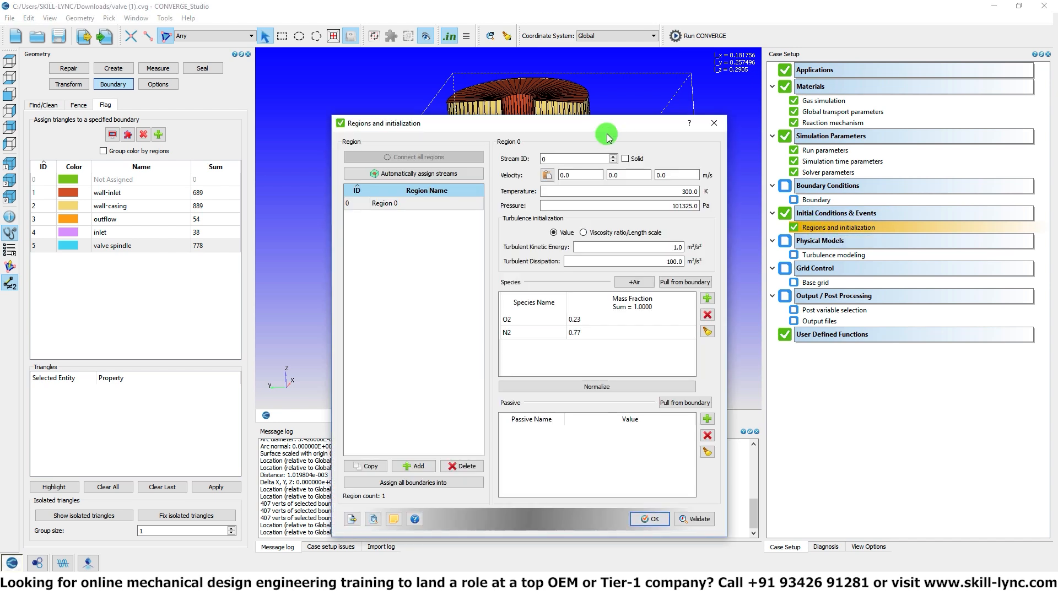
left_click_drag(413, 123, 287, 102)
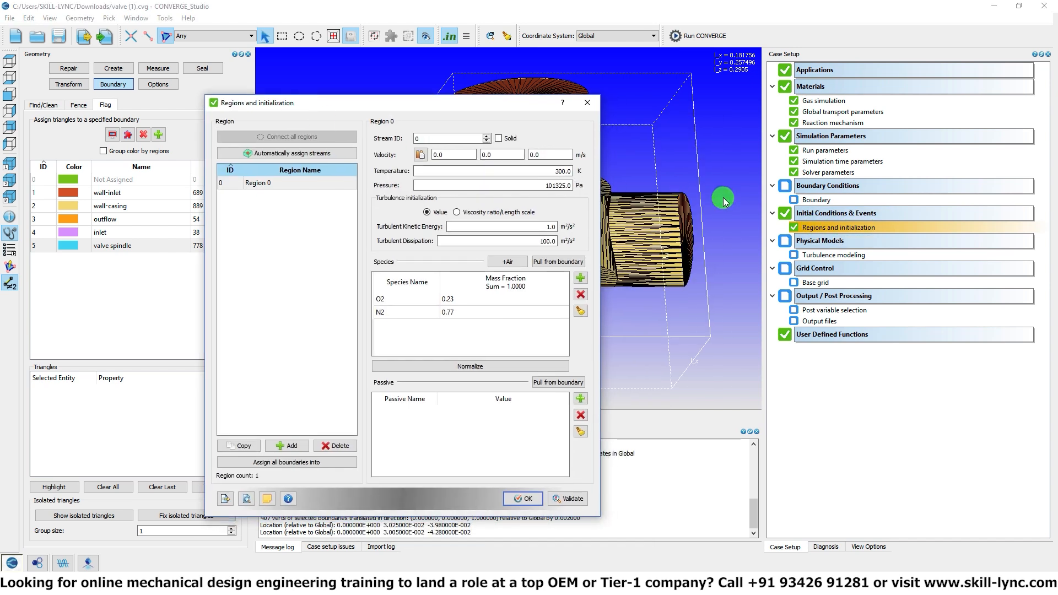
left_click(814, 199)
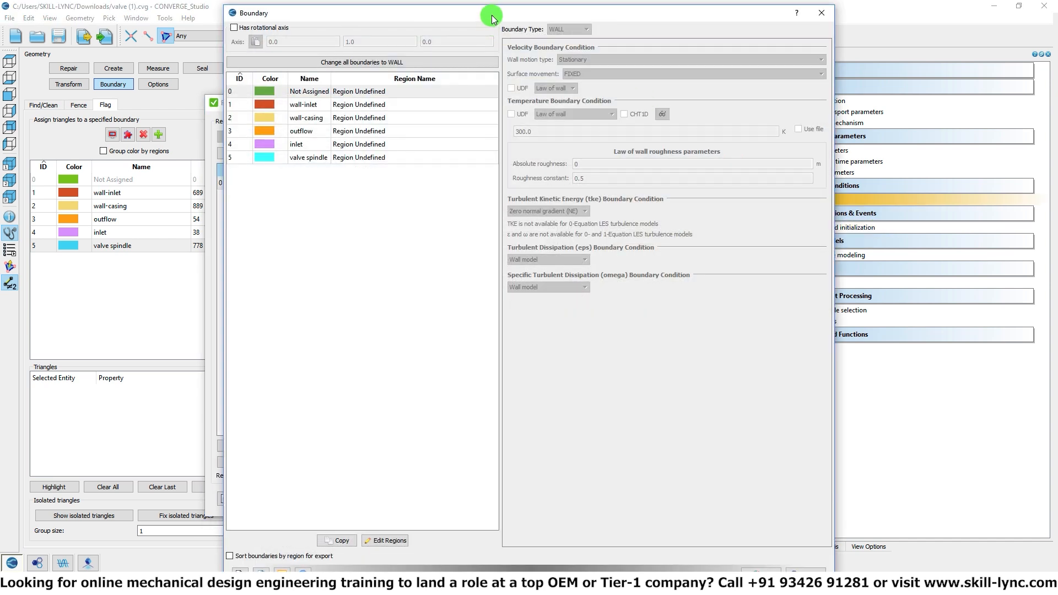
left_click_drag(492, 19, 819, 54)
left_click(630, 139)
left_click(637, 192)
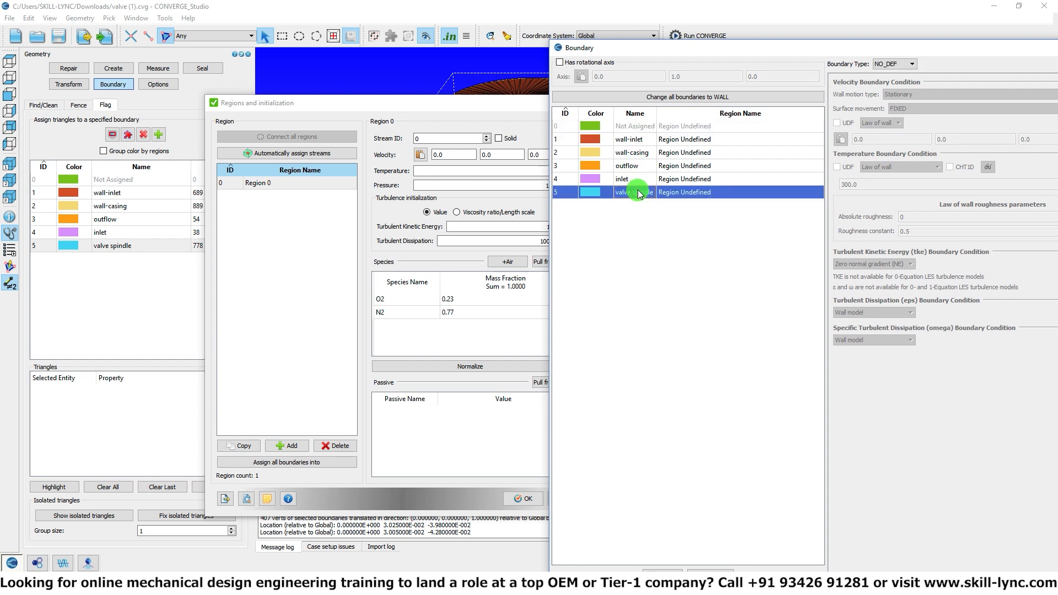
left_click_drag(992, 49, 722, 70)
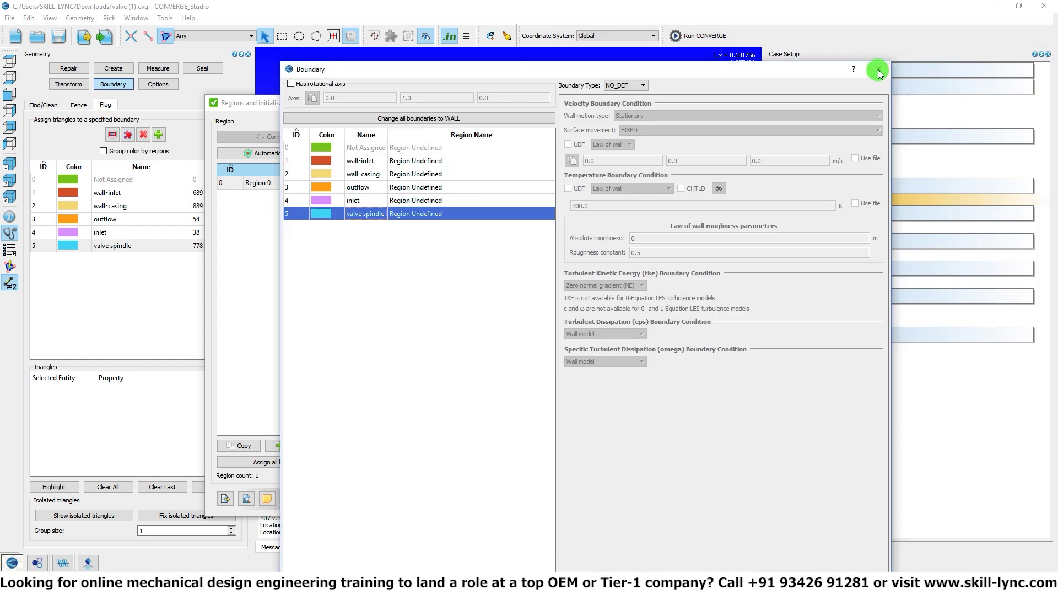
left_click(877, 70)
- Assign all five boundaries, wall-inlet through valve spindle, to Region 0 and open the boundary conditions setup
left_click(867, 546)
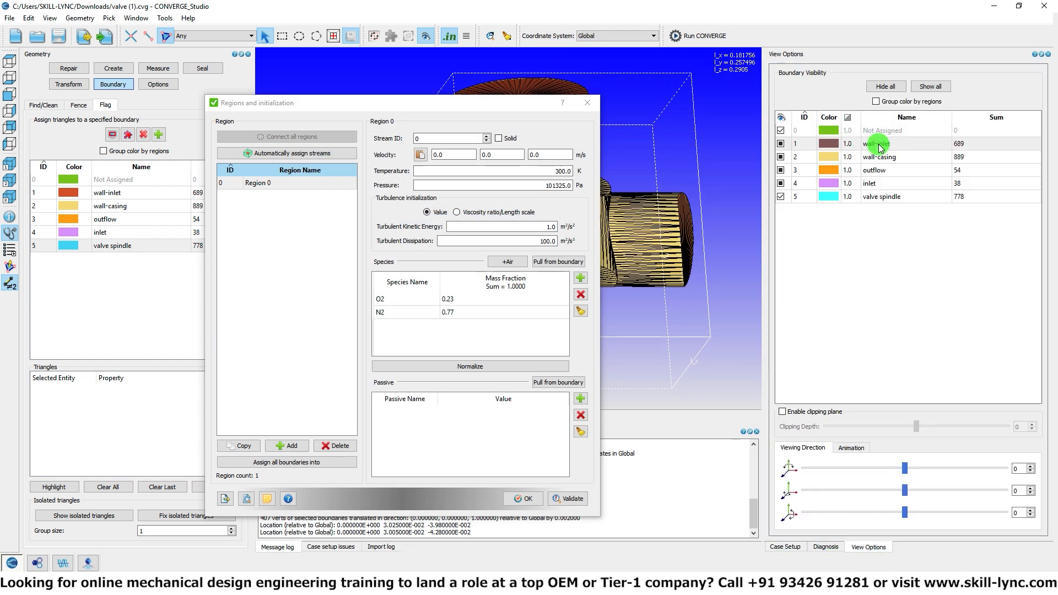
left_click(888, 197)
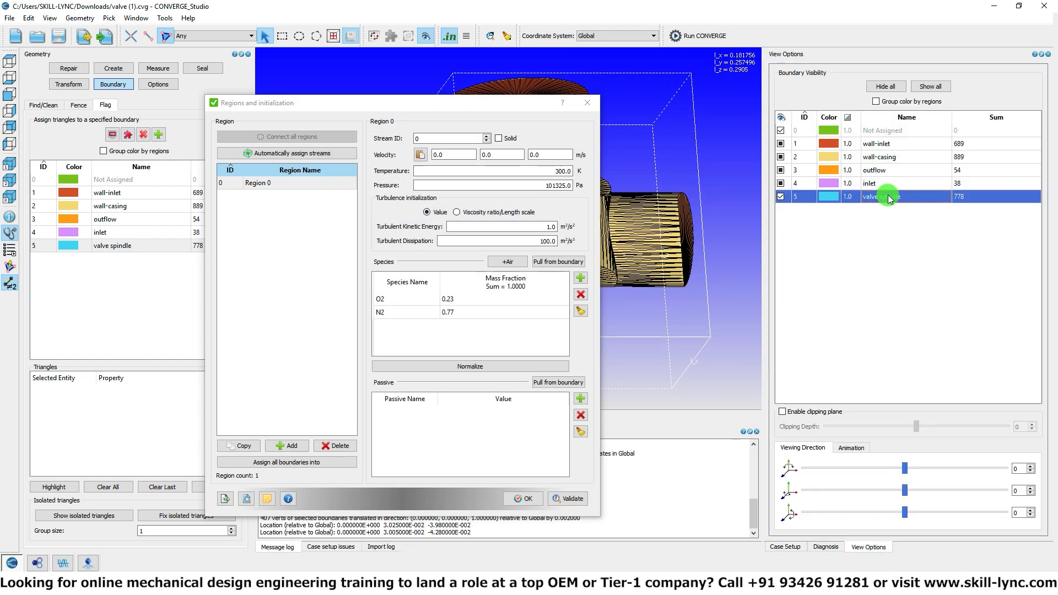
left_click(890, 143, "shift")
left_click_drag(890, 156, 271, 185)
left_click(524, 498)
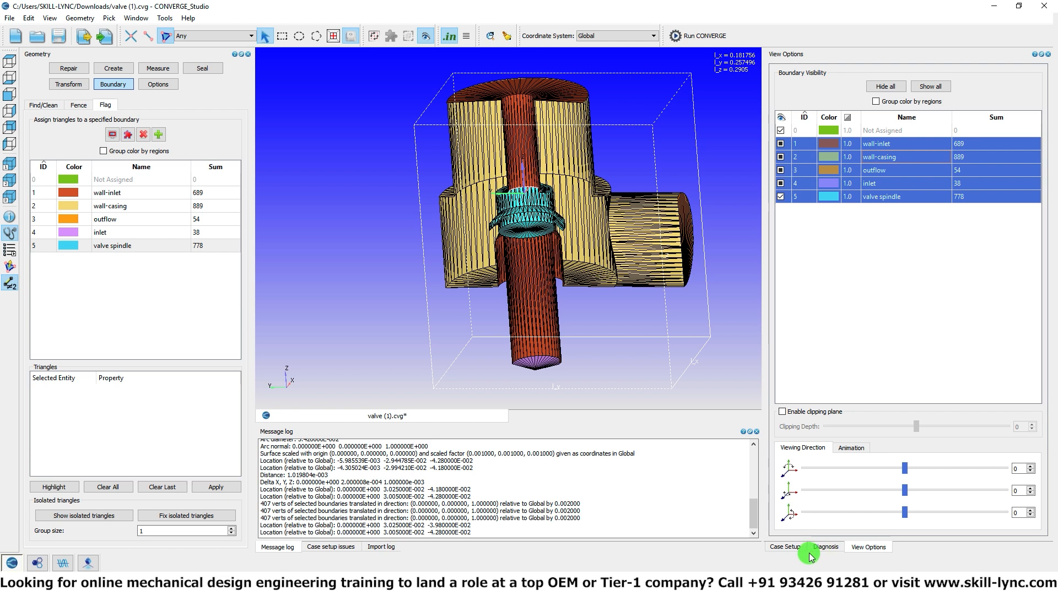
left_click(784, 547)
double_click(794, 200)
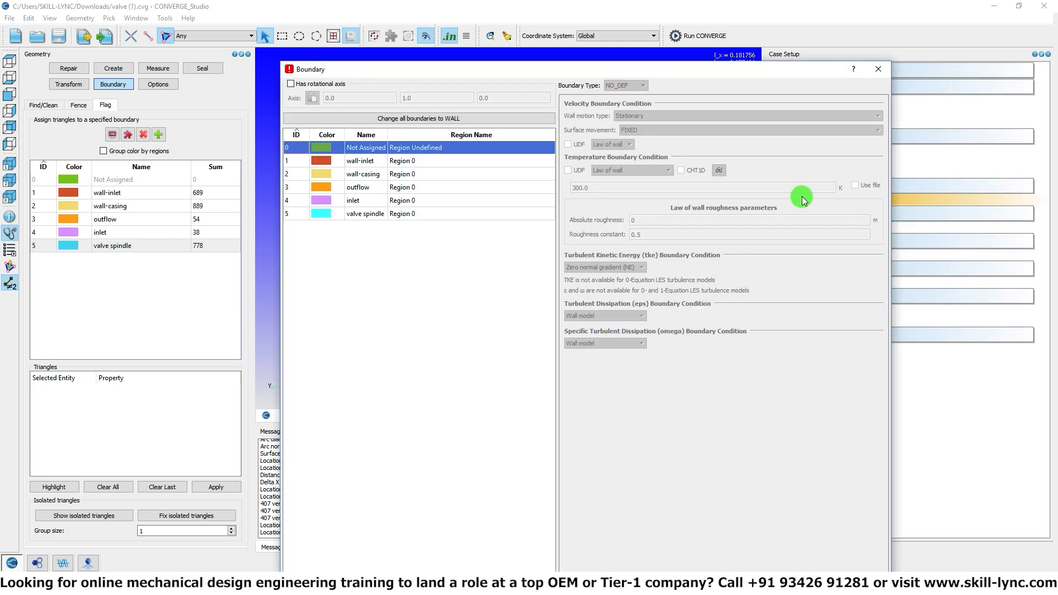
- Set the boundary type of wall-inlet and wall-casing to WALL
left_click(359, 160)
left_click(625, 86)
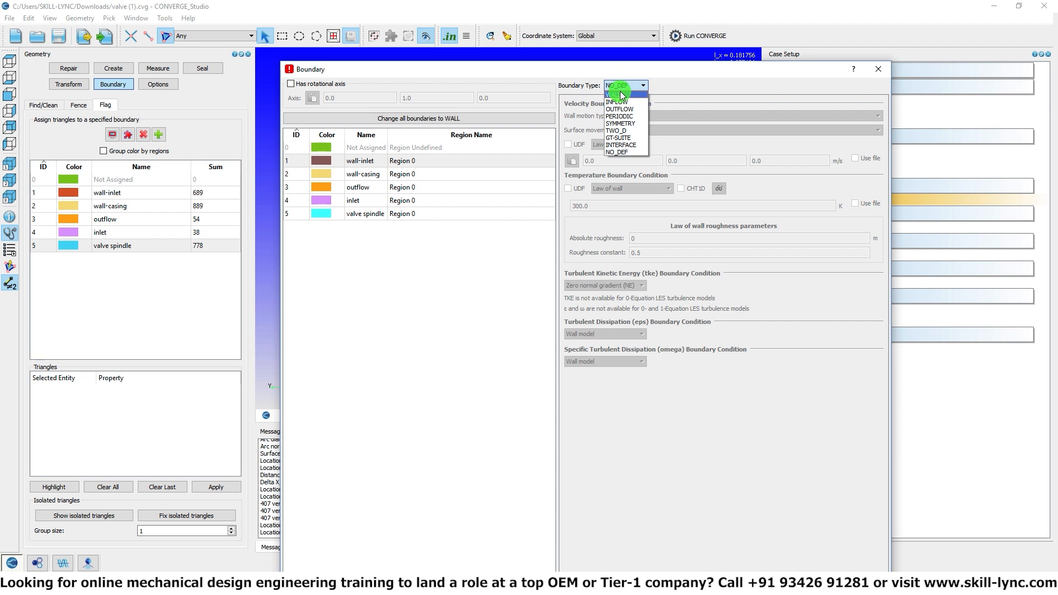
left_click(621, 105)
left_click(373, 178)
left_click(625, 85)
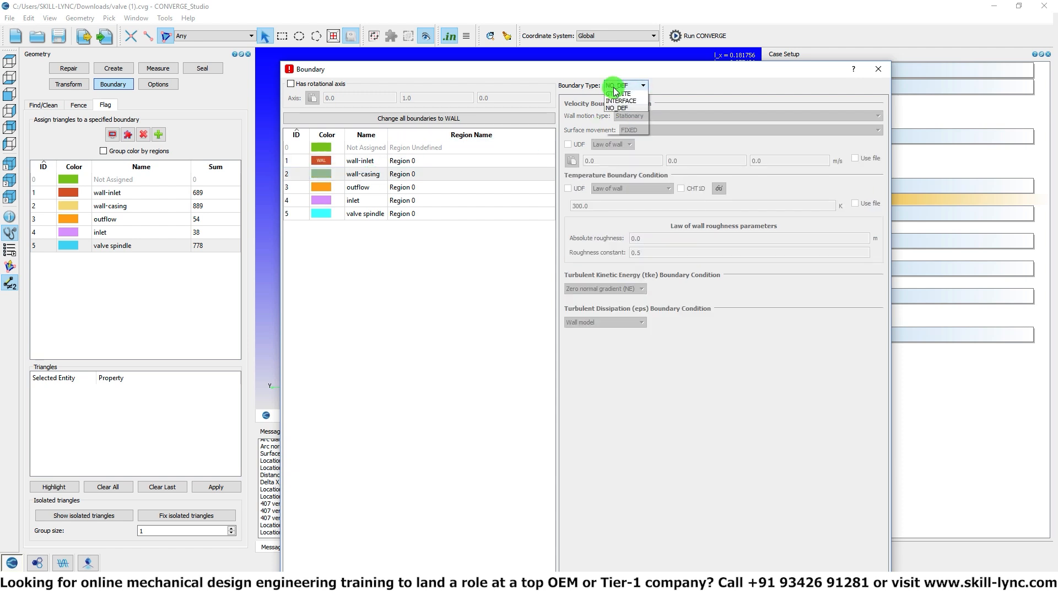
left_click(621, 105)
- Define outflow as an OUTFLOW boundary with 101325.0 Pa specified pressure and air backflow species, O2 0.23 and N2 0.77
left_click(364, 187)
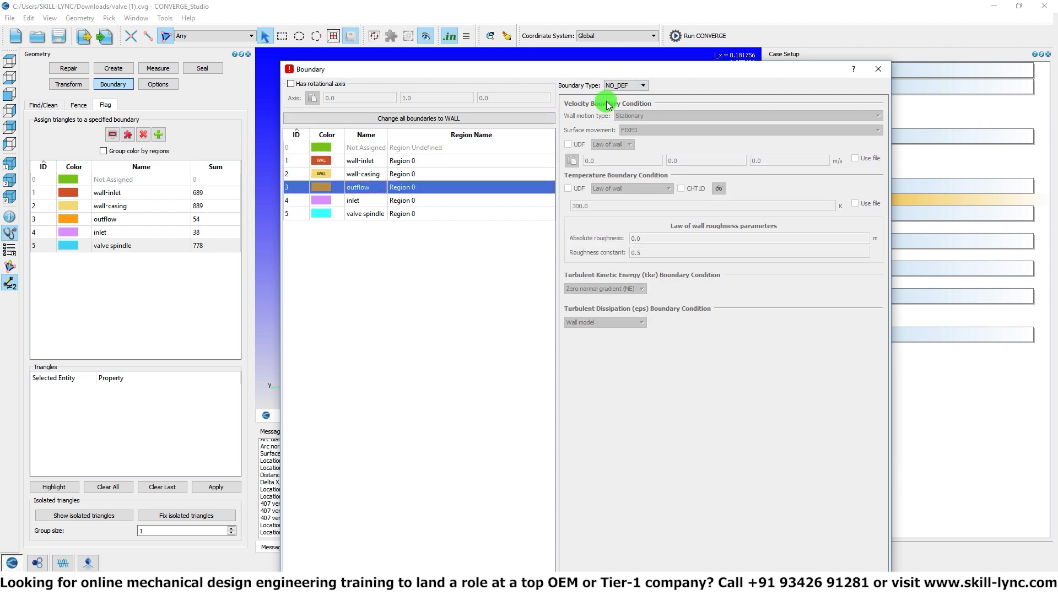
left_click(615, 86)
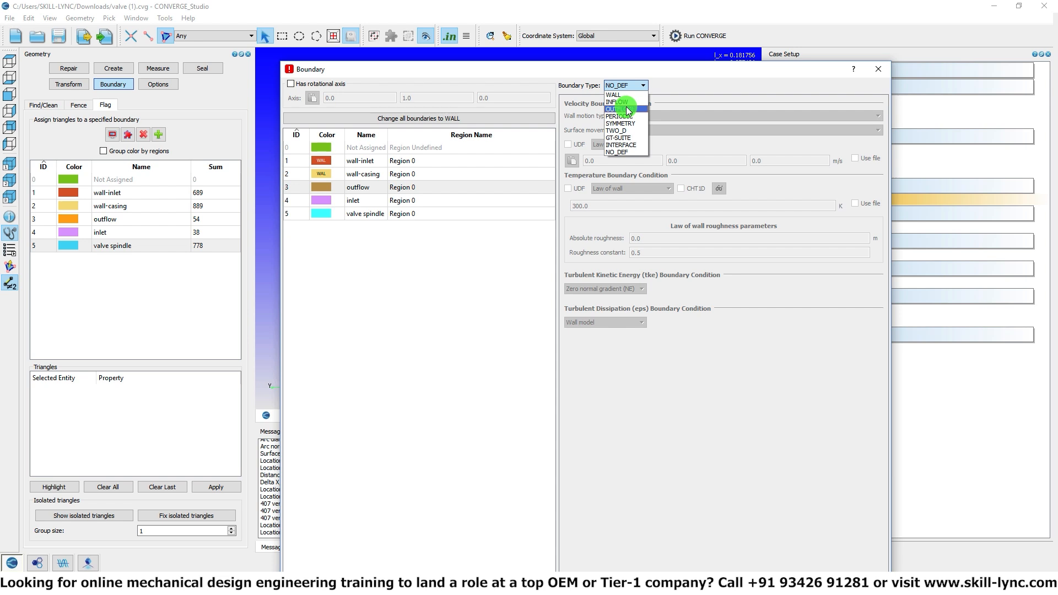
left_click(620, 109)
double_click(592, 132)
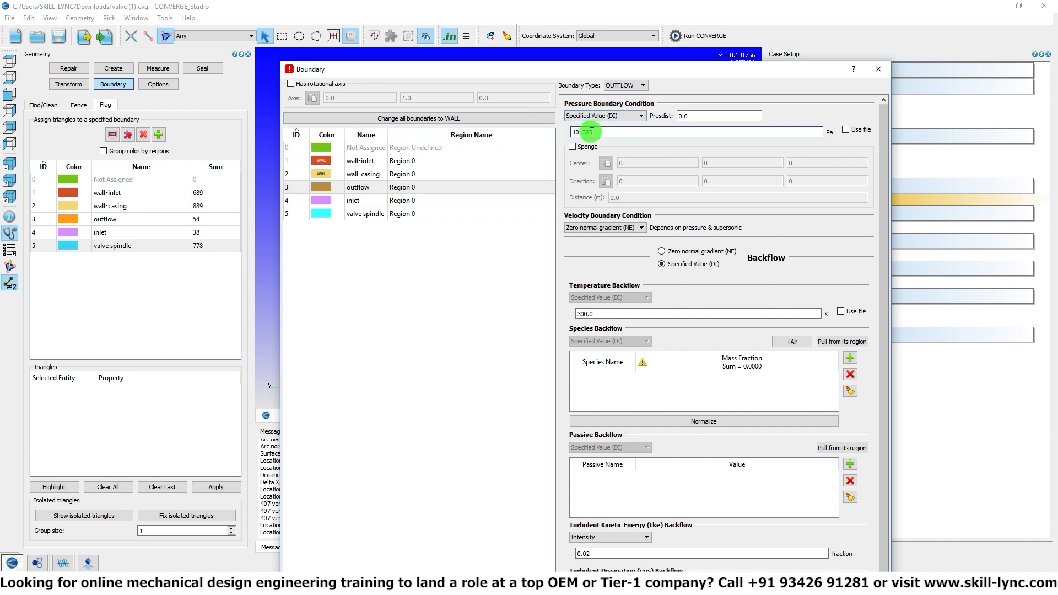
left_click(795, 343)
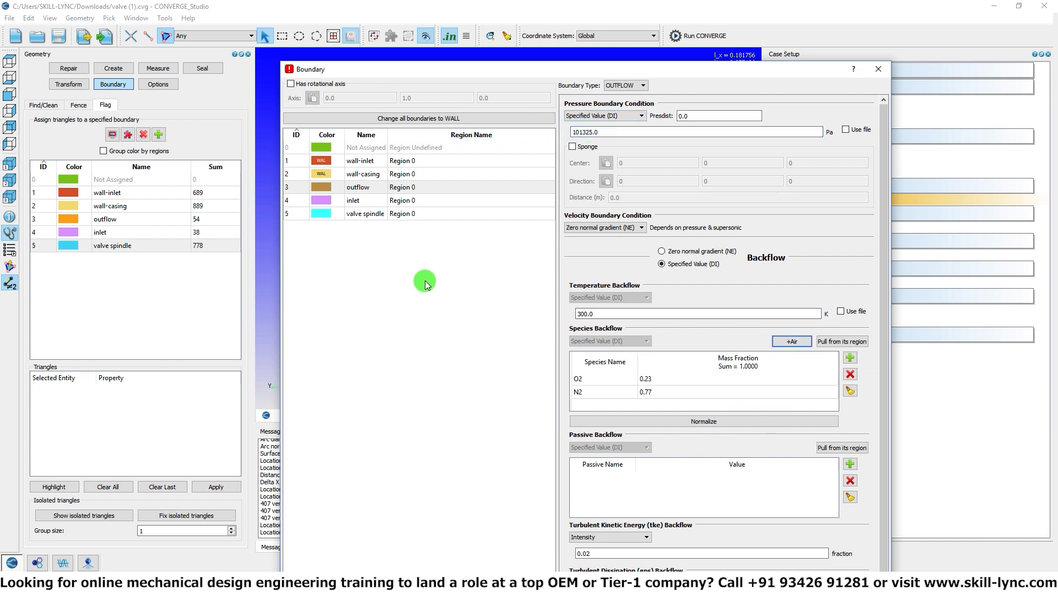
- Define inlet as an INFLOW boundary with 3000000 Pa total pressure and air species, O2 0.23 and N2 0.77, and accept the boundary settings
left_click(359, 201)
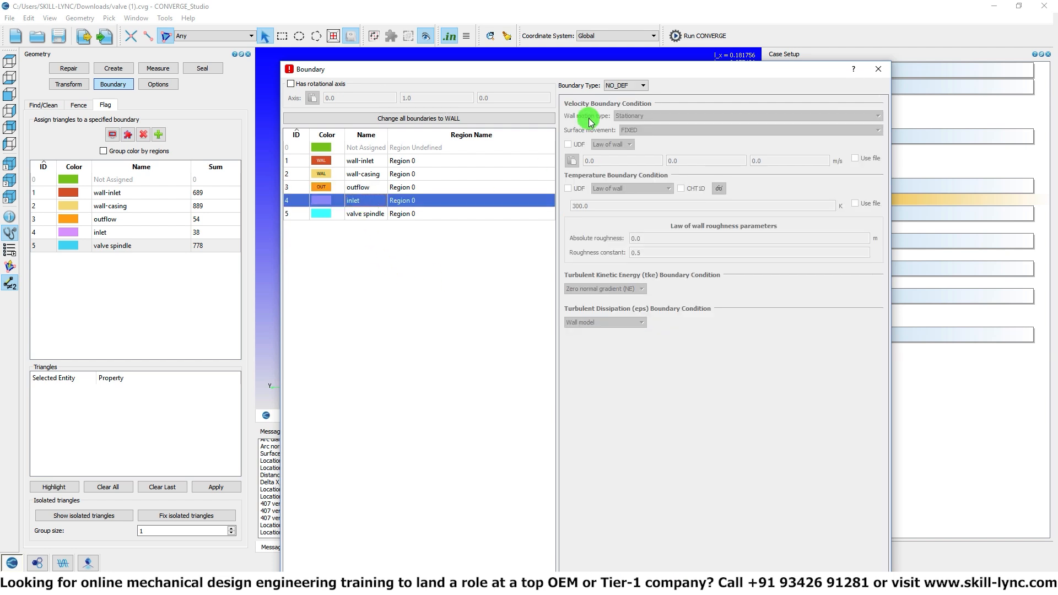
left_click(613, 85)
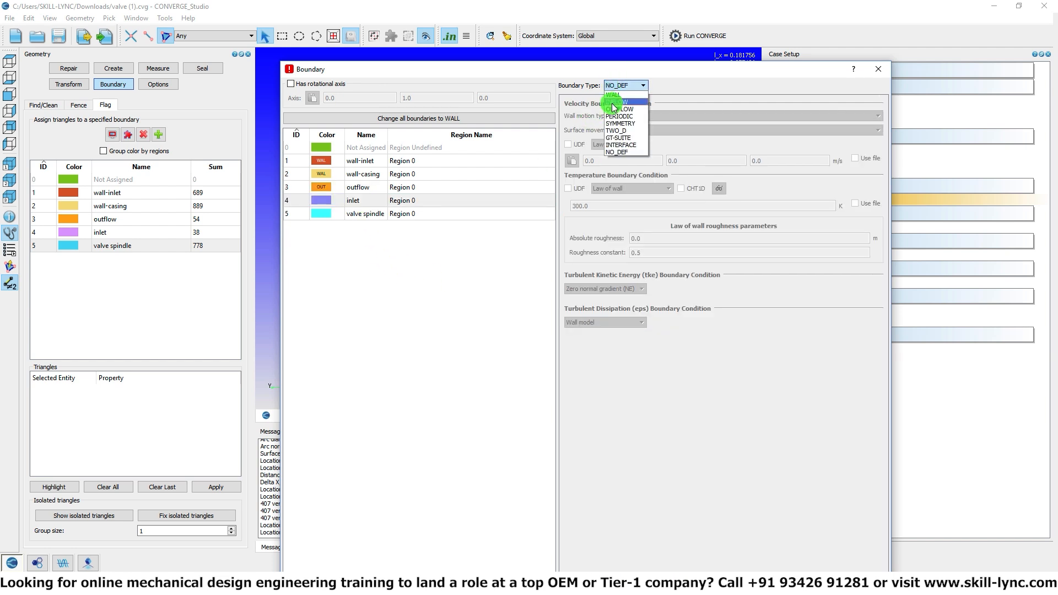
left_click(613, 103)
double_click(606, 175)
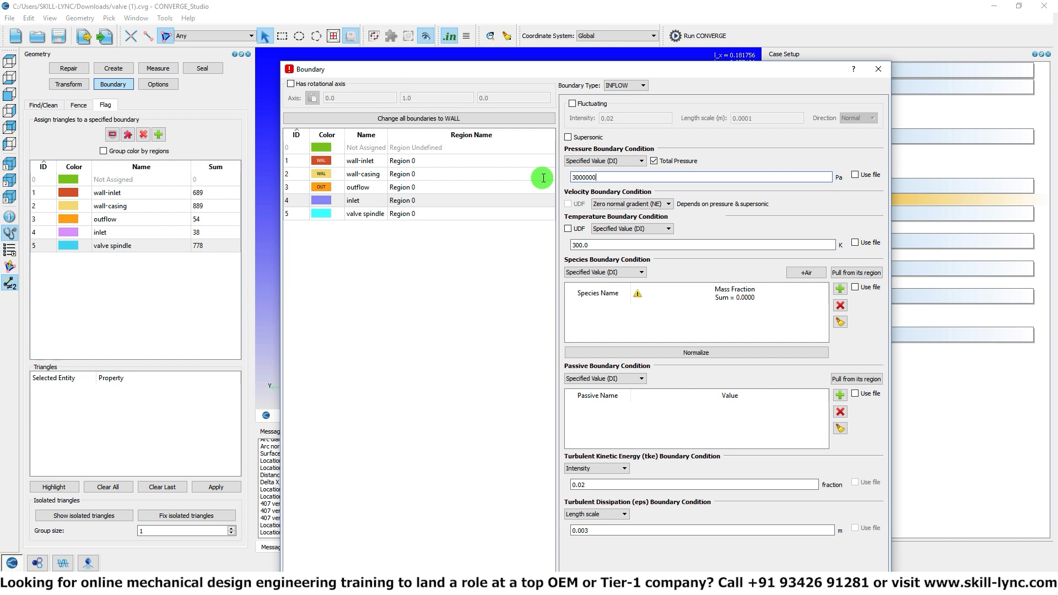
left_click(807, 274)
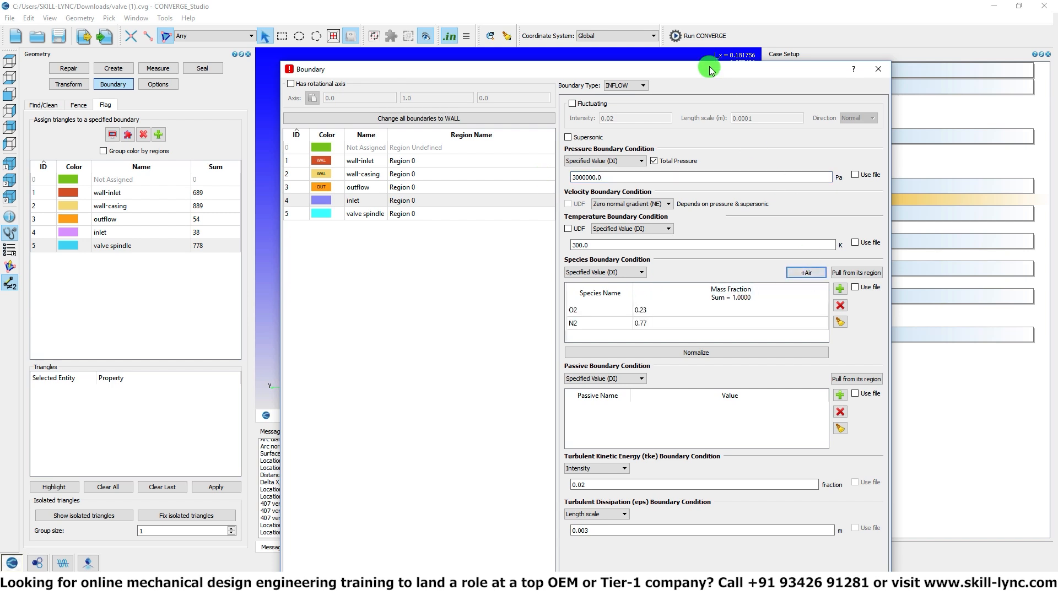
left_click_drag(710, 69, 648, 18)
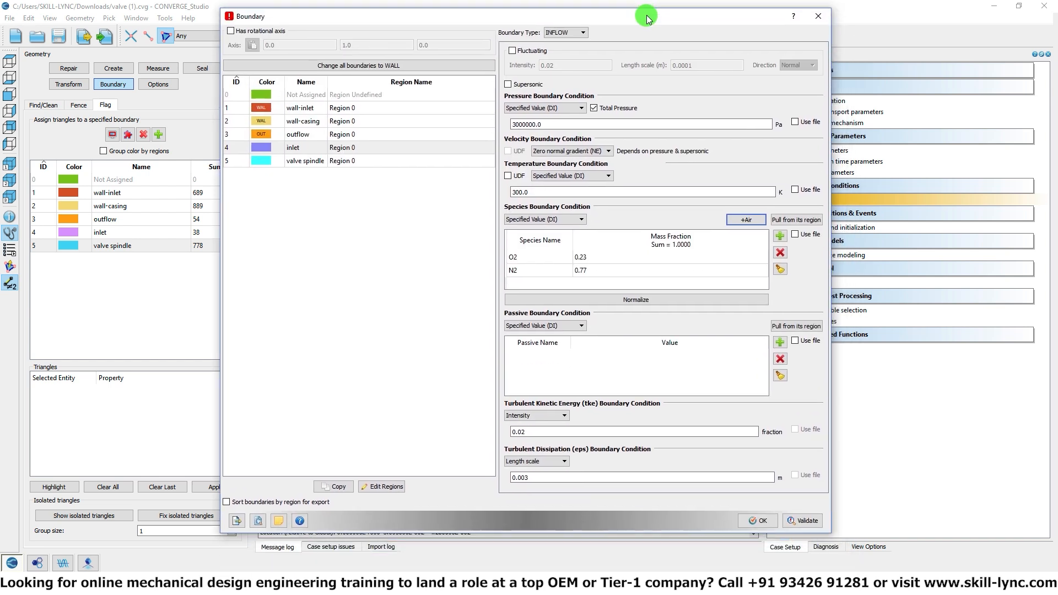
left_click(748, 521)
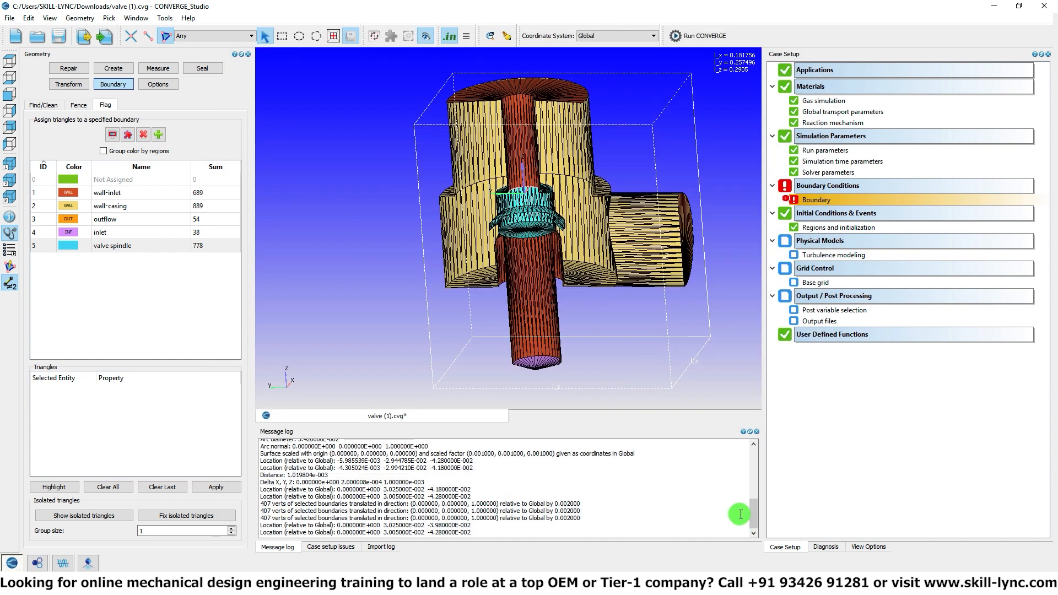
- Validate the boundary setup, set the valve spindle's boundary type to WALL, and accept the boundary settings
right_click(807, 202)
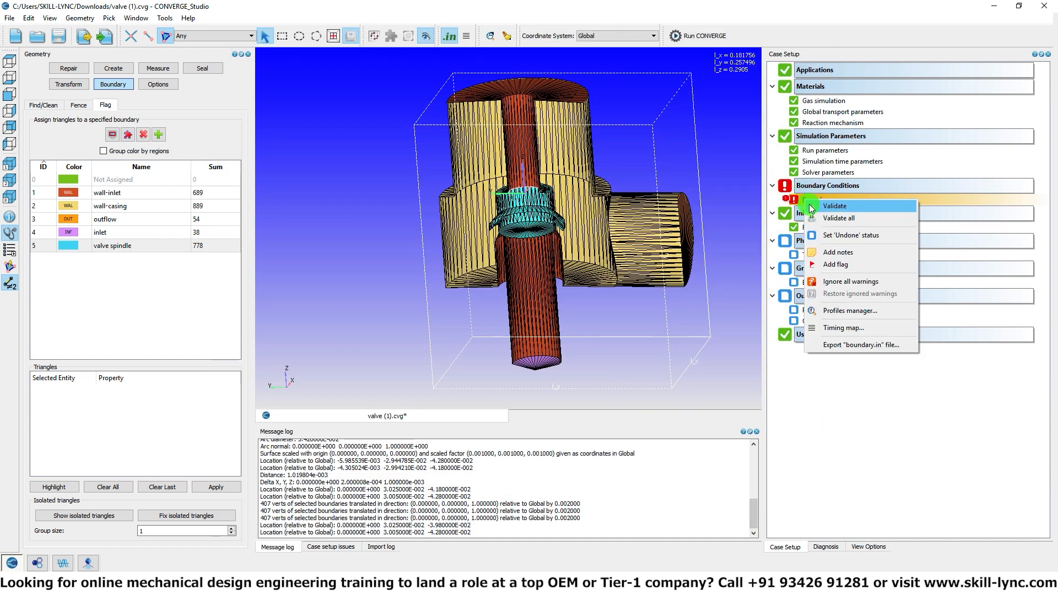
left_click(811, 210)
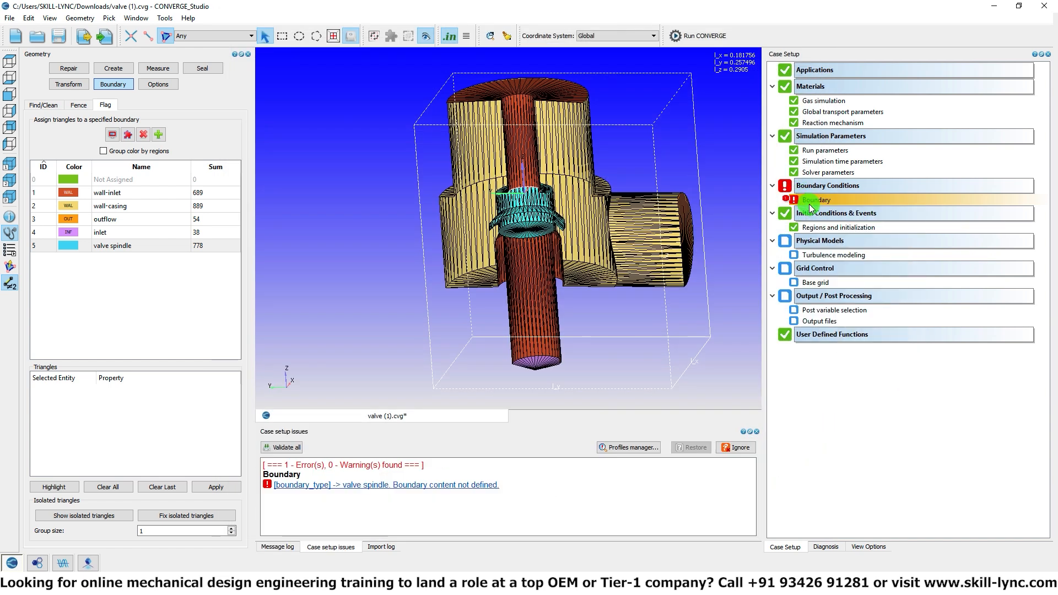
left_click(380, 485)
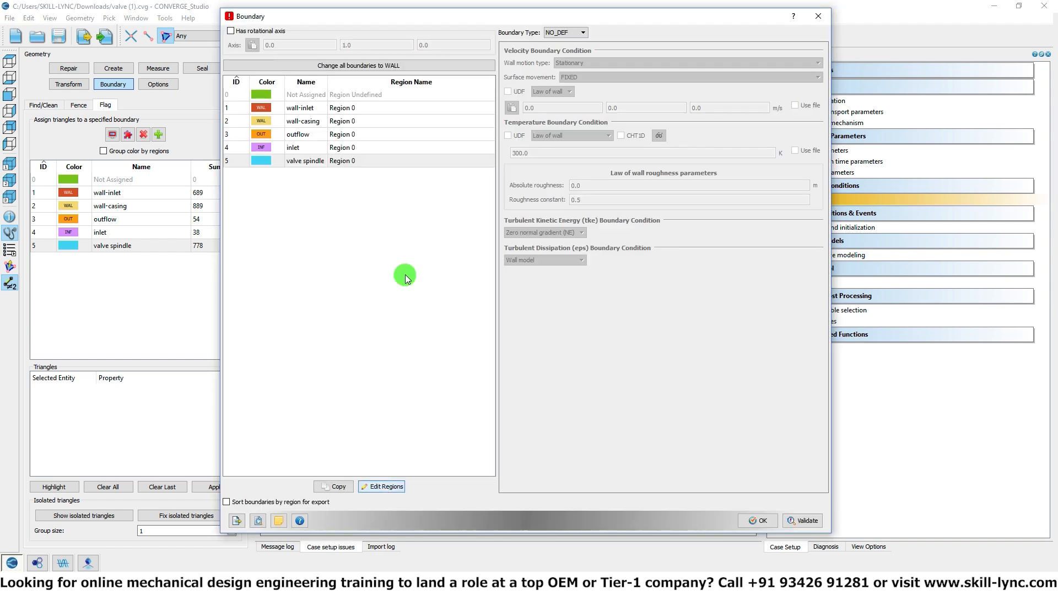
left_click(556, 34)
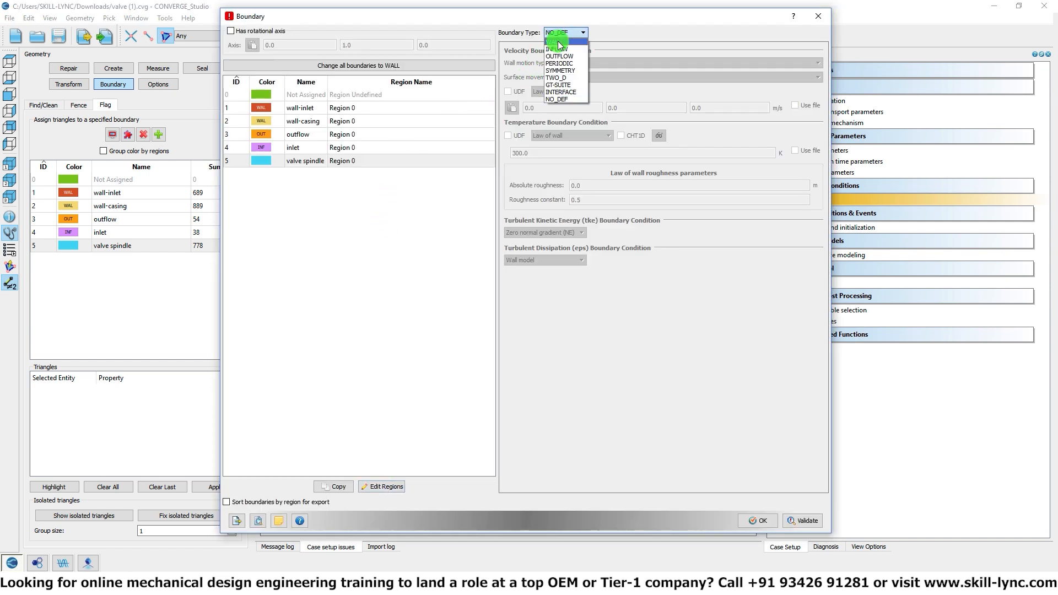
left_click(558, 41)
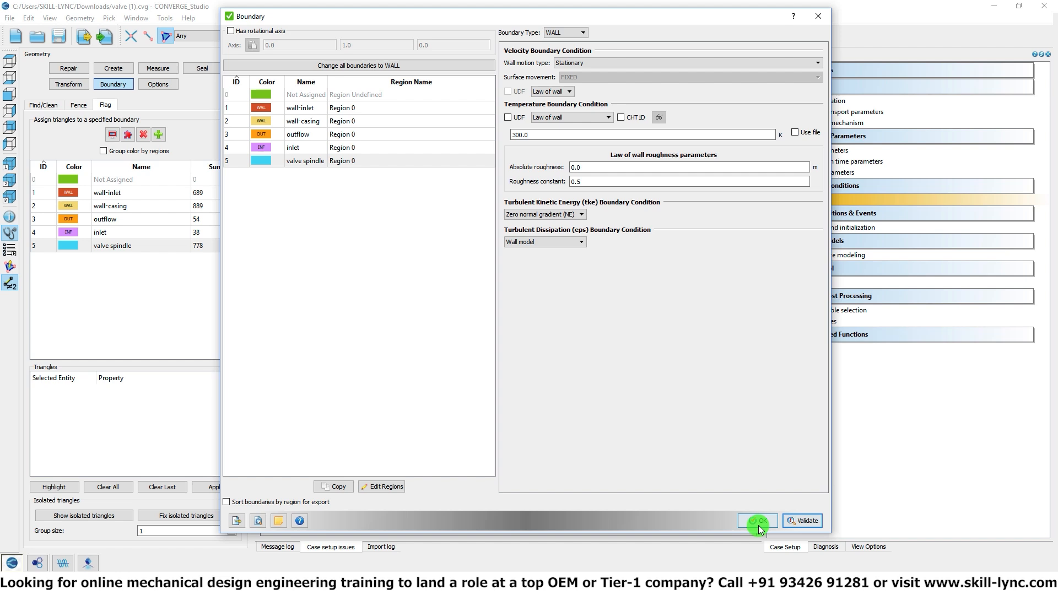
left_click(758, 520)
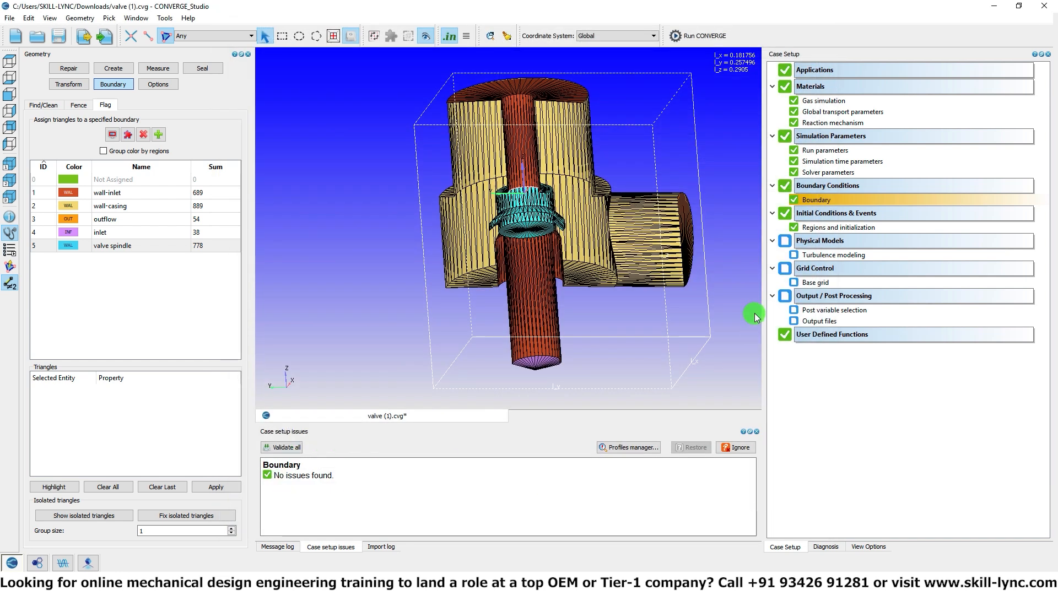
- Open the turbulence modeling settings and accept the RANS RNG k-ε model with its default constants
double_click(812, 256)
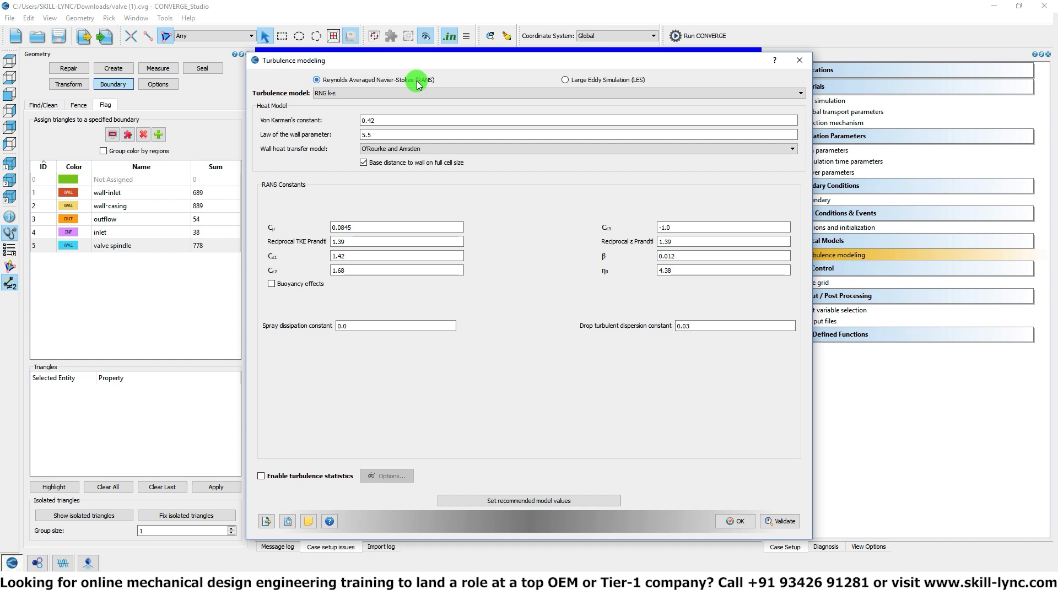
mouse_move(429, 96)
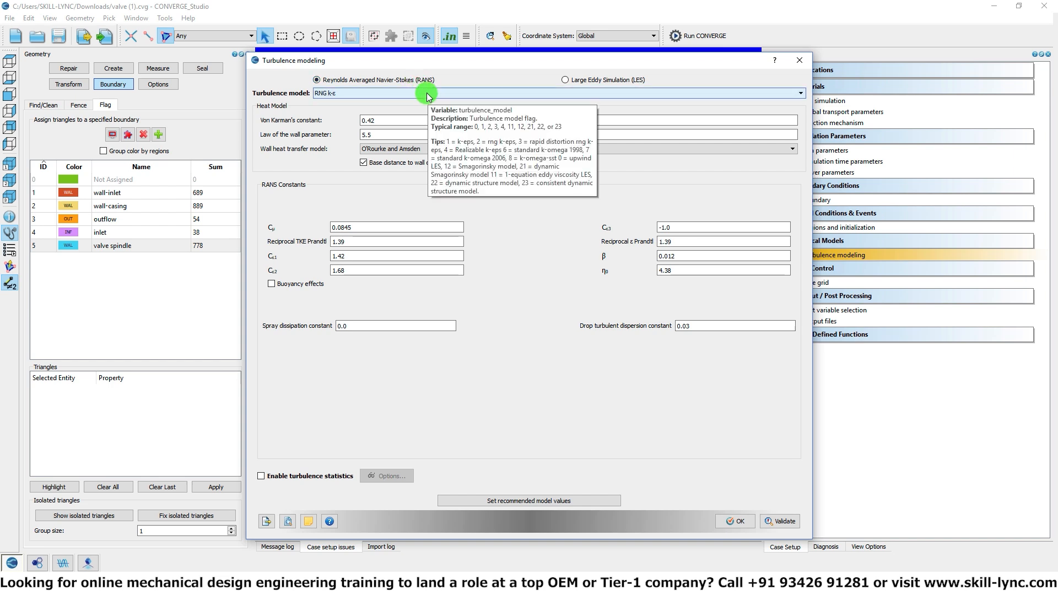
left_click(737, 521)
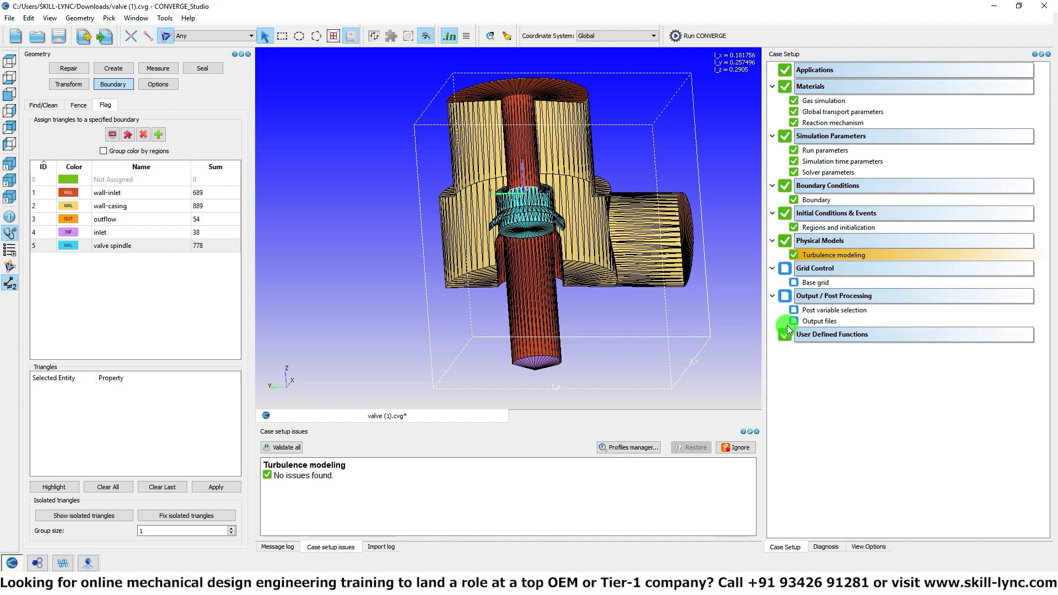
- Open the base grid settings and restore the full valve geometry from the sectioned display
double_click(819, 282)
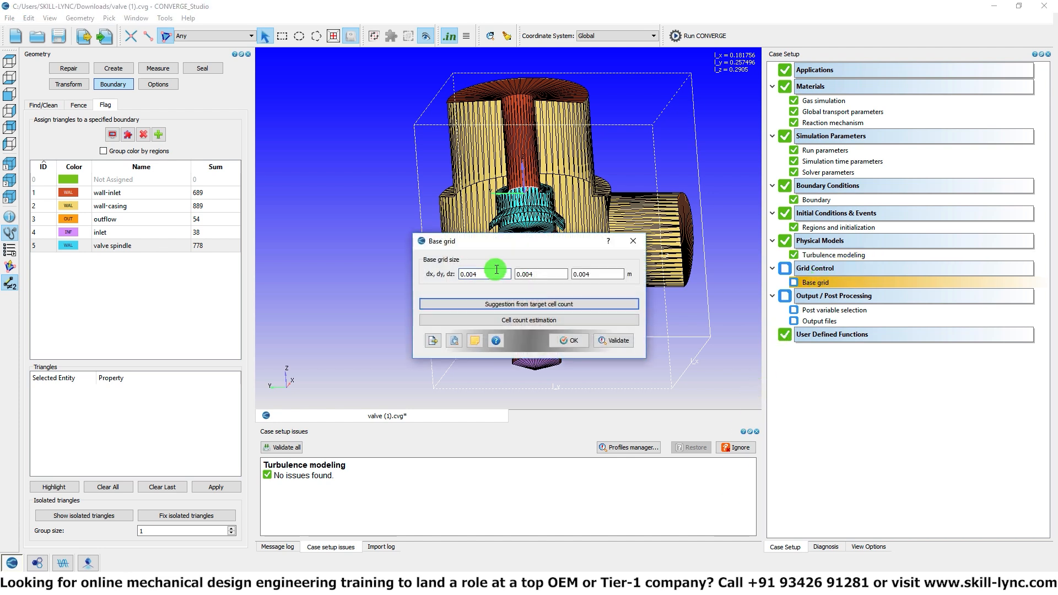
left_click_drag(518, 240, 207, 240)
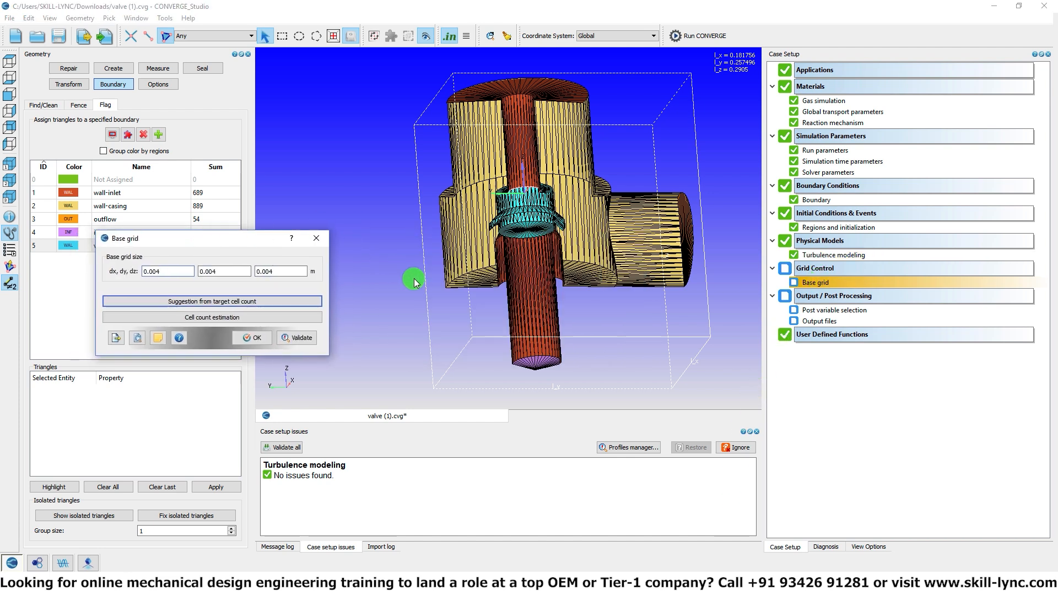
left_click_drag(424, 279, 537, 250)
scroll(577, 268, "up", 5)
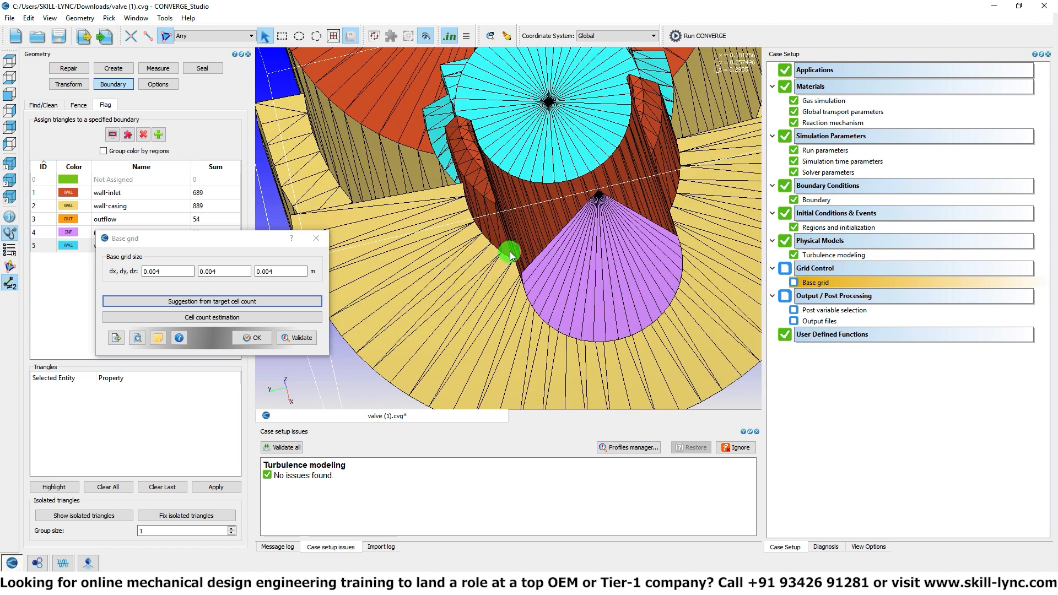
right_click(337, 392)
left_click(339, 395)
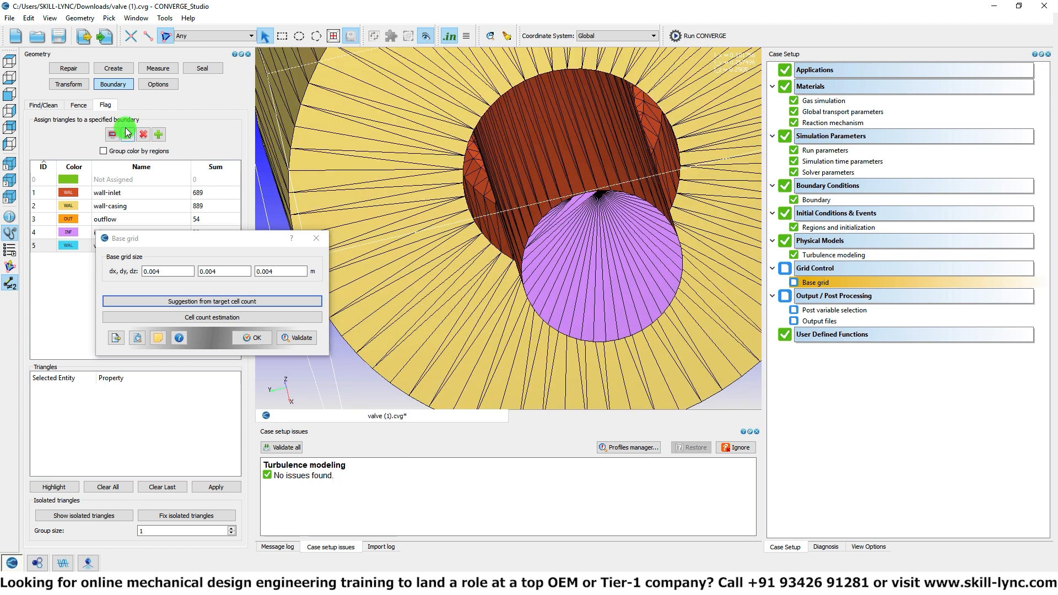
- Measure the inlet's arc diameter from three rim vertices using the arc normal option, and accept the 0.004 m base grid size
left_click(149, 67)
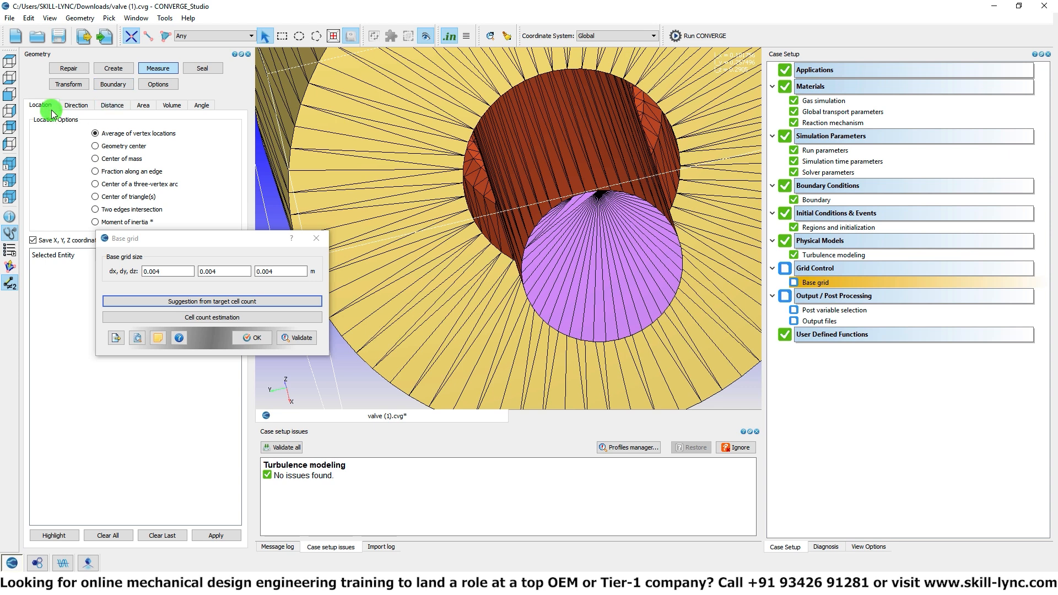
left_click(76, 105)
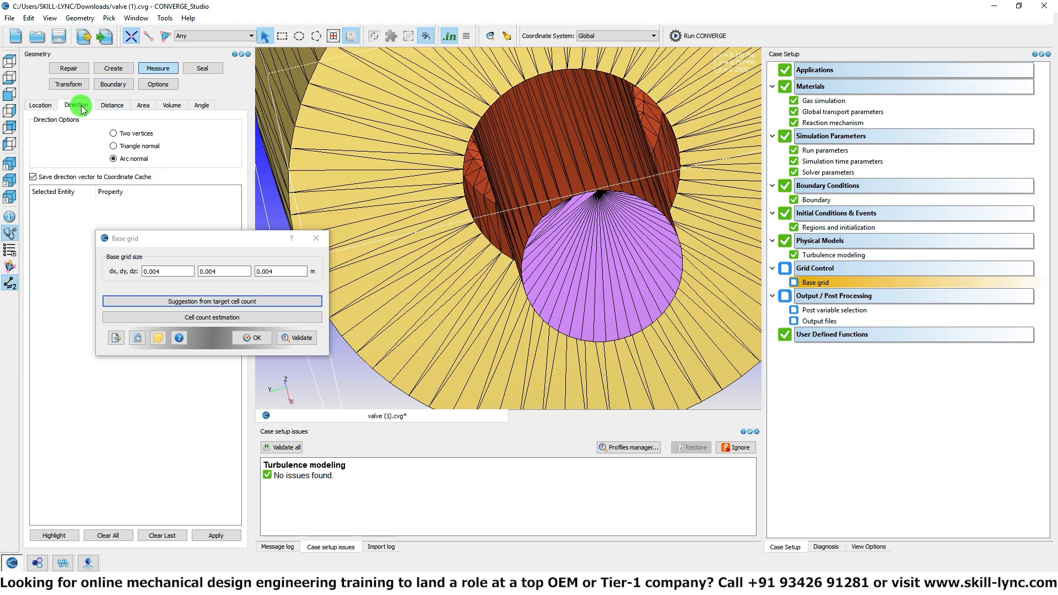
left_click(140, 160)
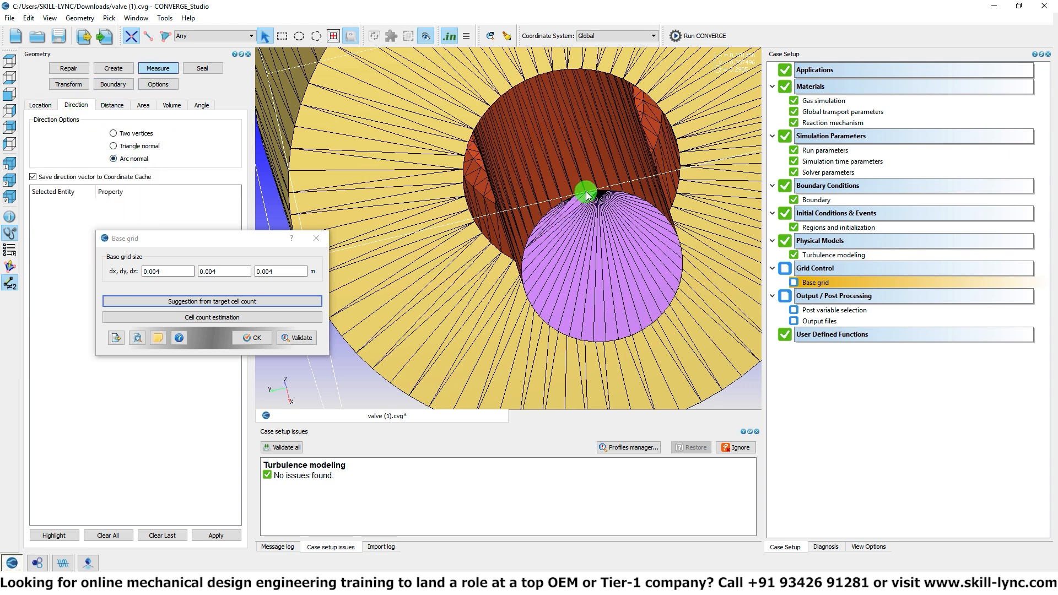
left_click(668, 219)
left_click_drag(667, 220, 574, 229)
left_click(565, 211)
left_click_drag(564, 212, 546, 316)
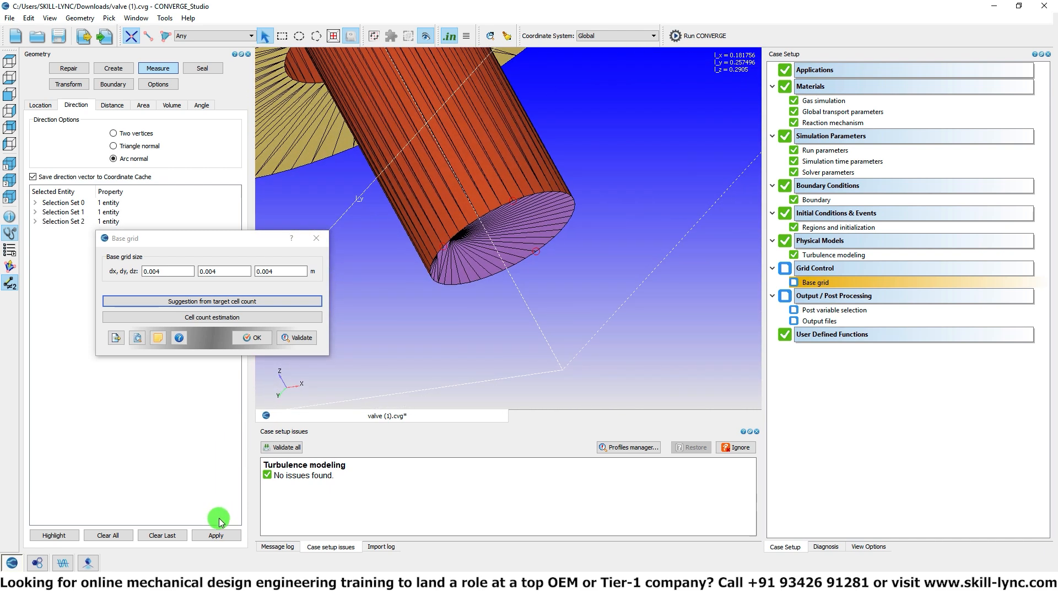
left_click(216, 534)
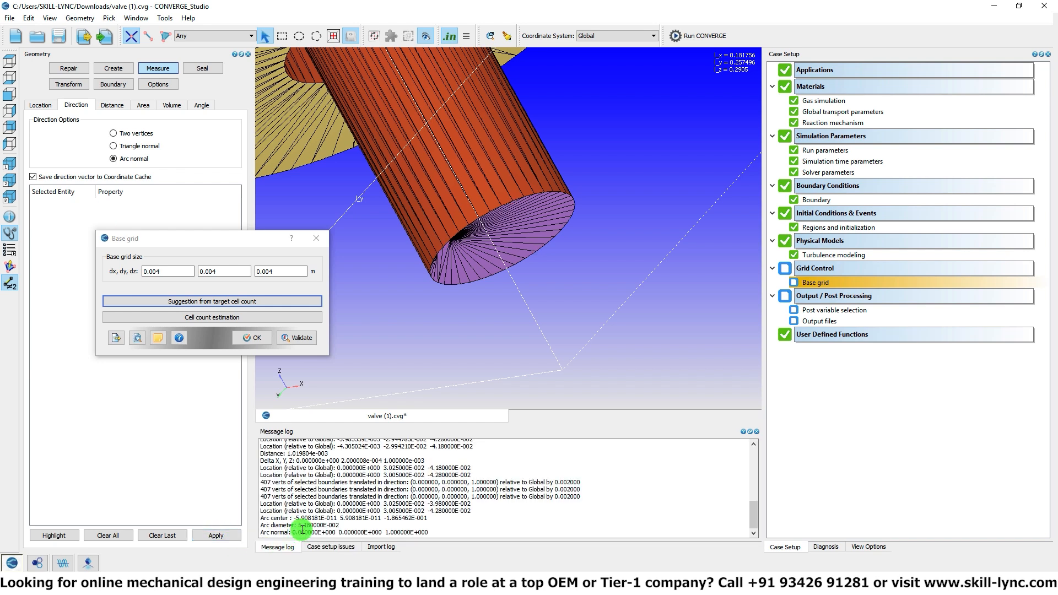
left_click_drag(299, 526, 354, 524)
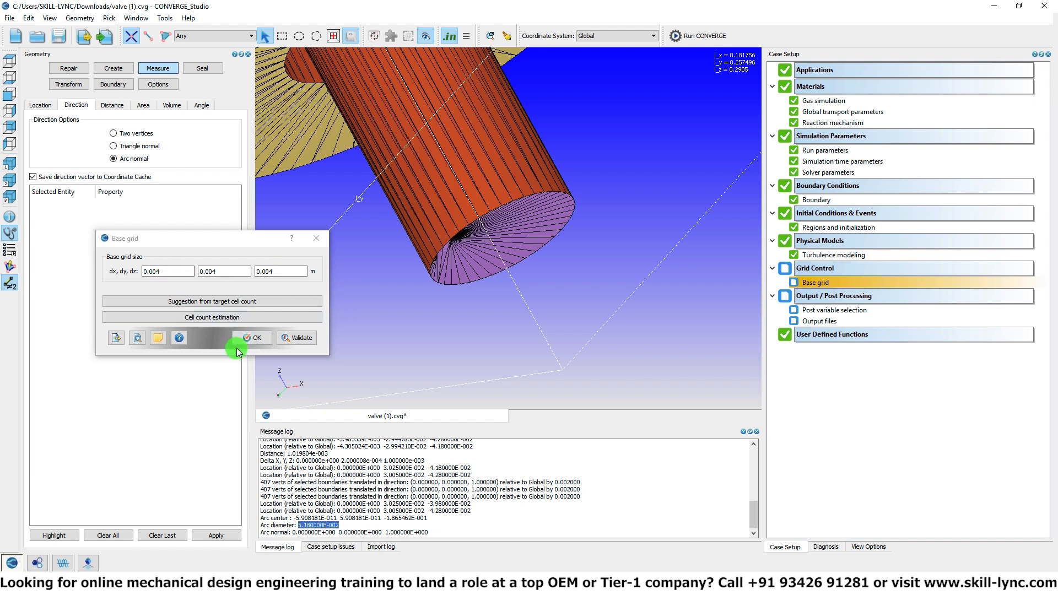
left_click(251, 339)
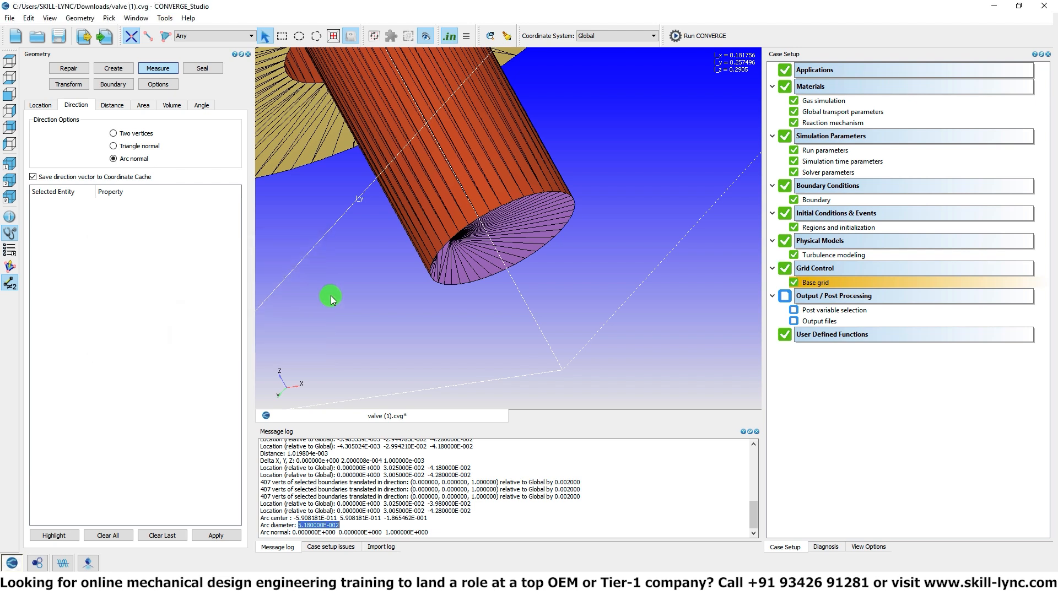
- Set the 3D output interval to 100 cycles and the restart output interval to 500 cycles, and validate the post variable selection
double_click(832, 322)
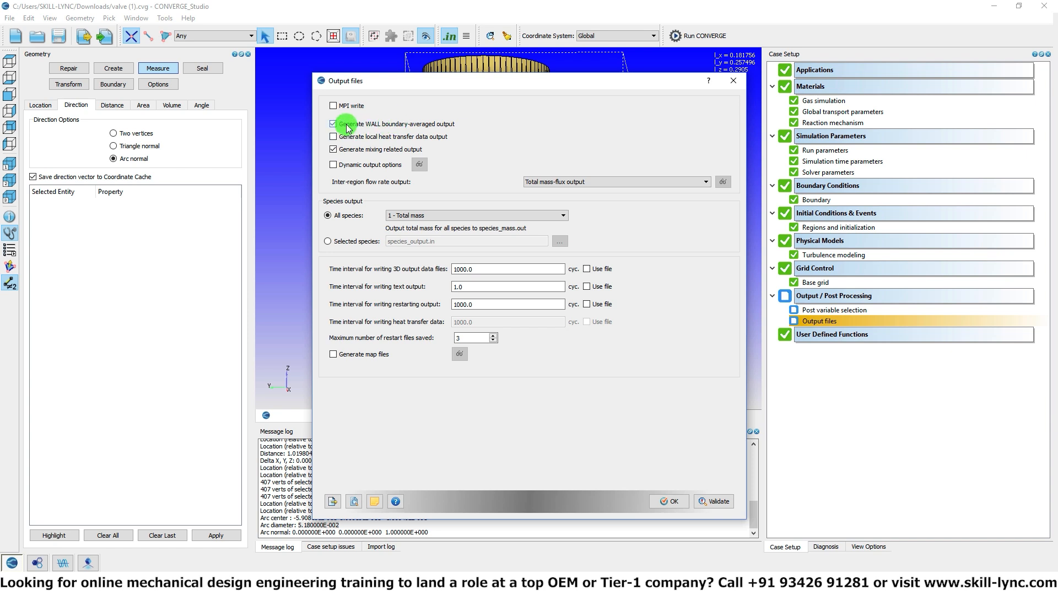
left_click_drag(482, 270, 415, 258)
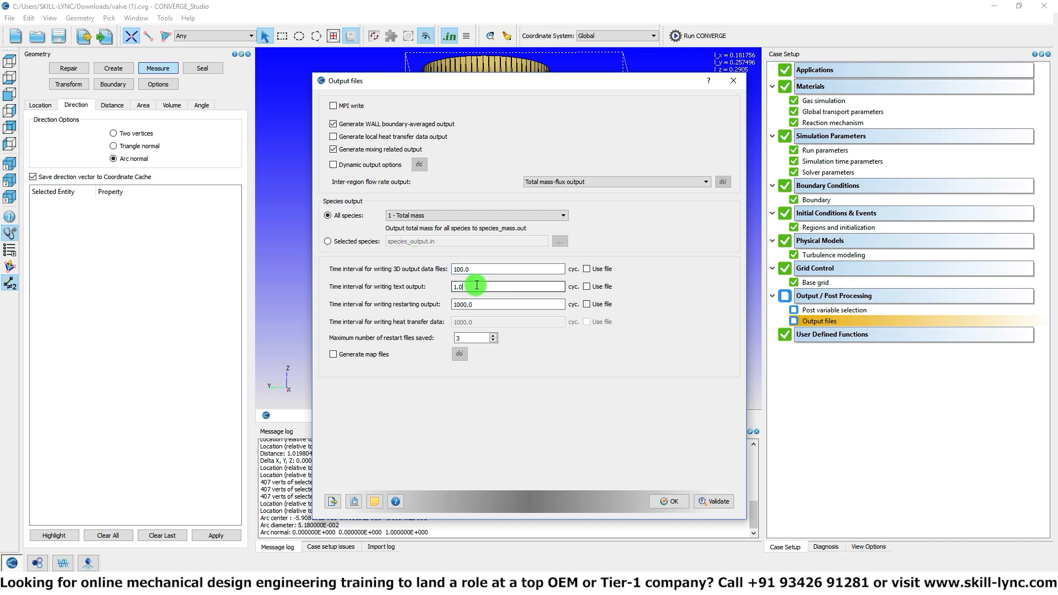
left_click_drag(472, 303, 446, 305)
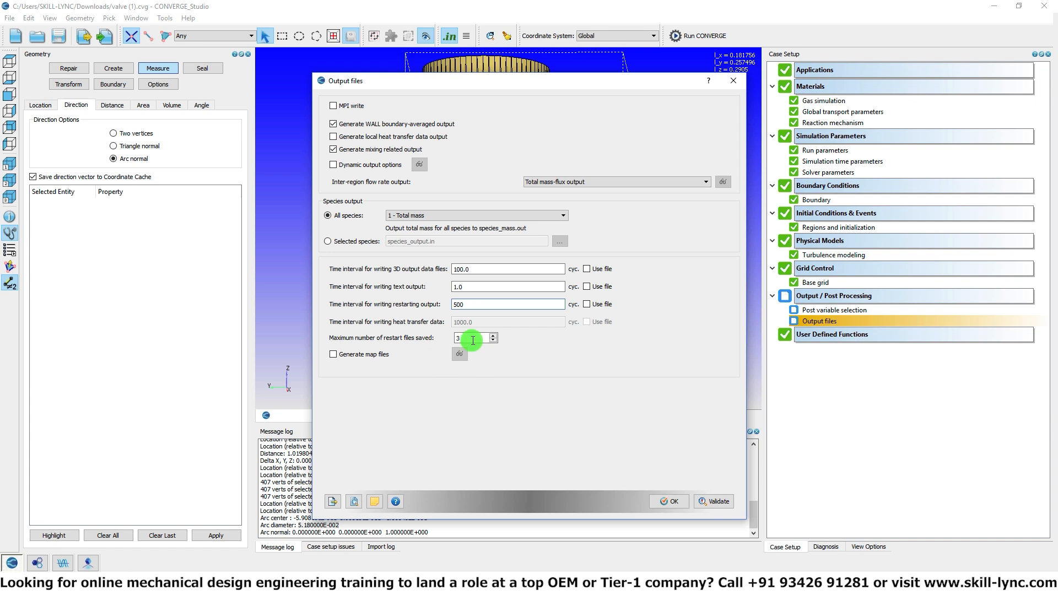
left_click(670, 501)
right_click(826, 318)
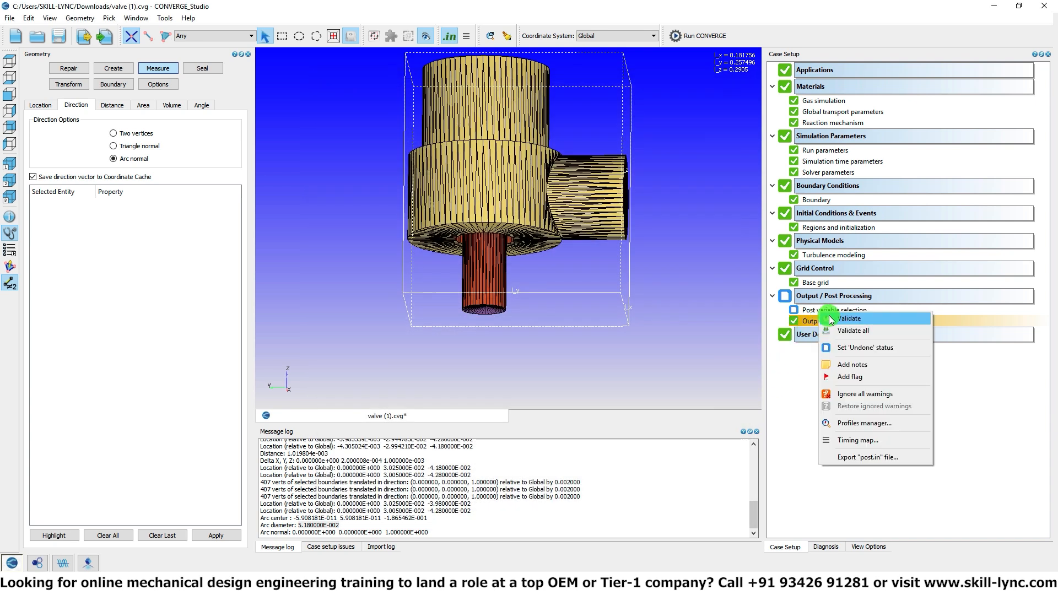
left_click(847, 319)
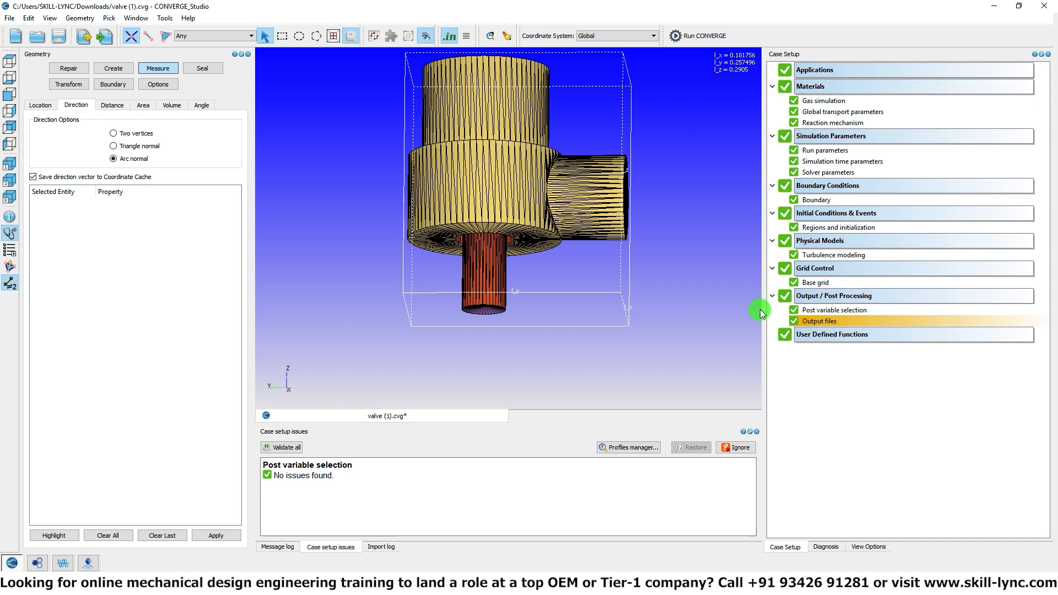
scroll(692, 296, "down", 2)
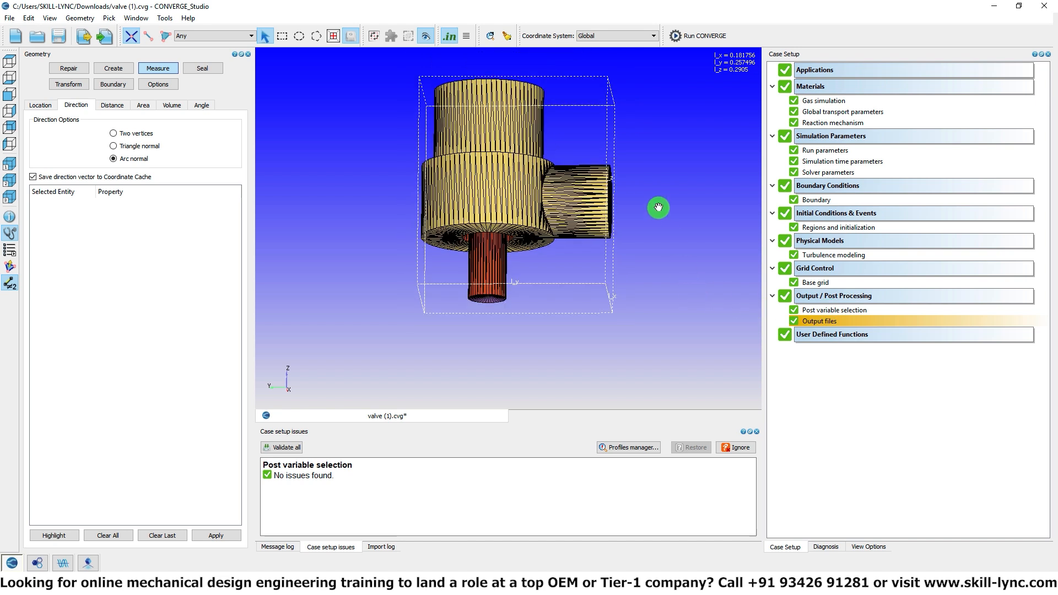
left_click_drag(659, 208, 649, 236)
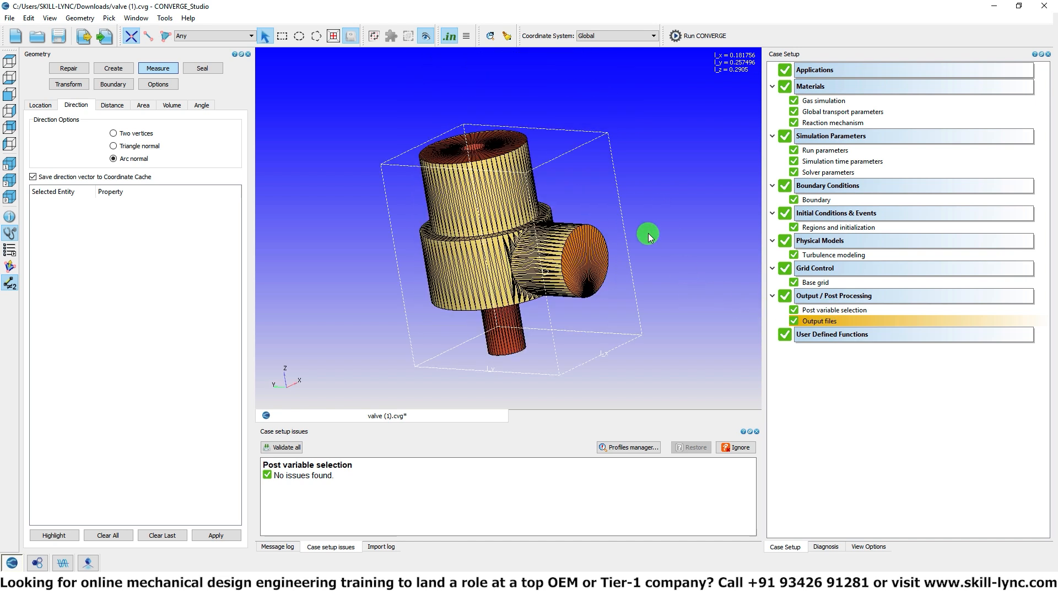